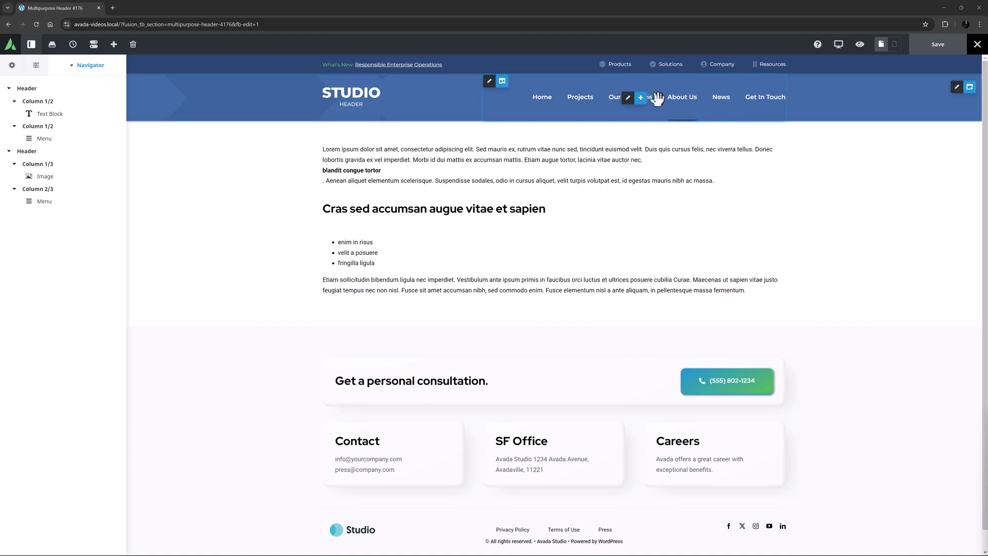
# - Add the Avada special Search item to the end of the Header Multipurpose menu
pyautogui.click(629, 98)
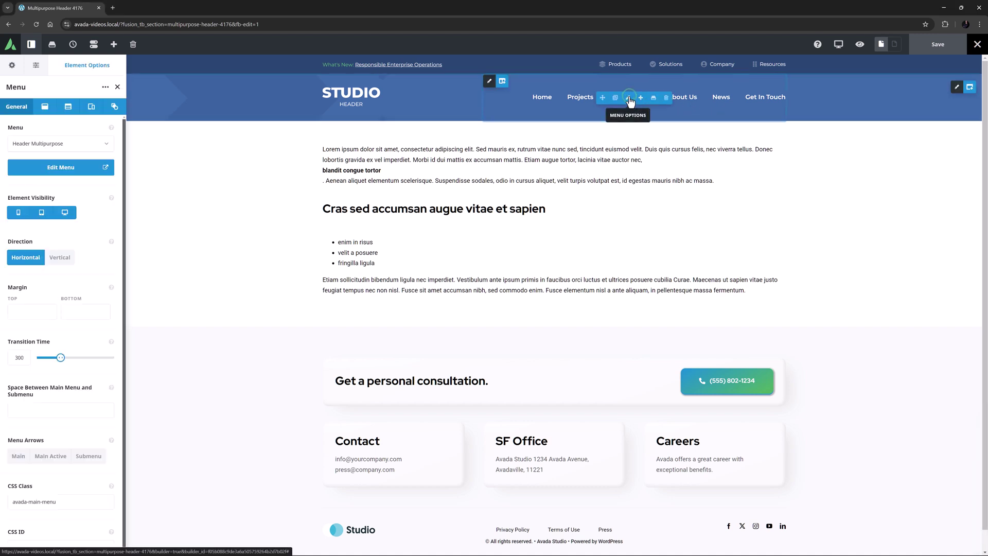
pyautogui.click(52, 167)
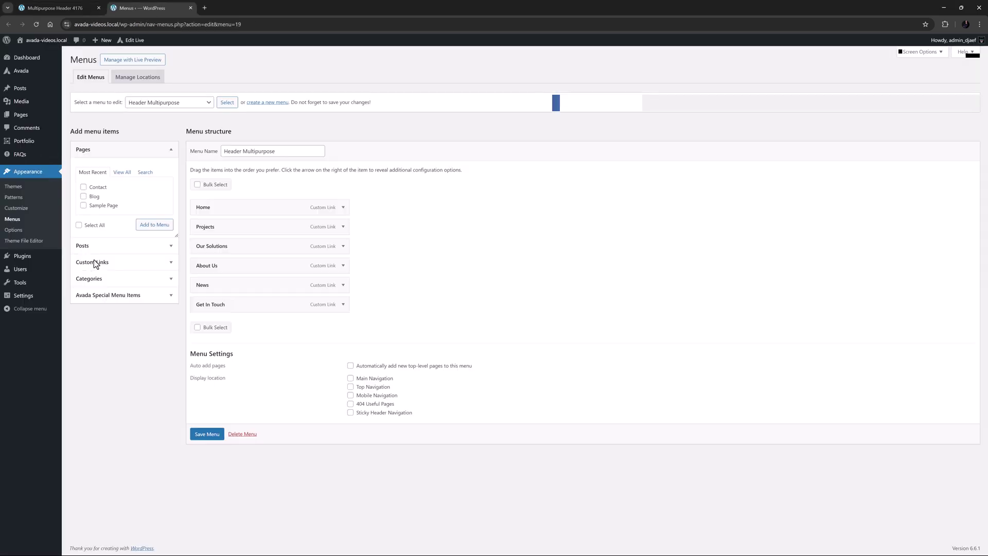
pyautogui.click(99, 296)
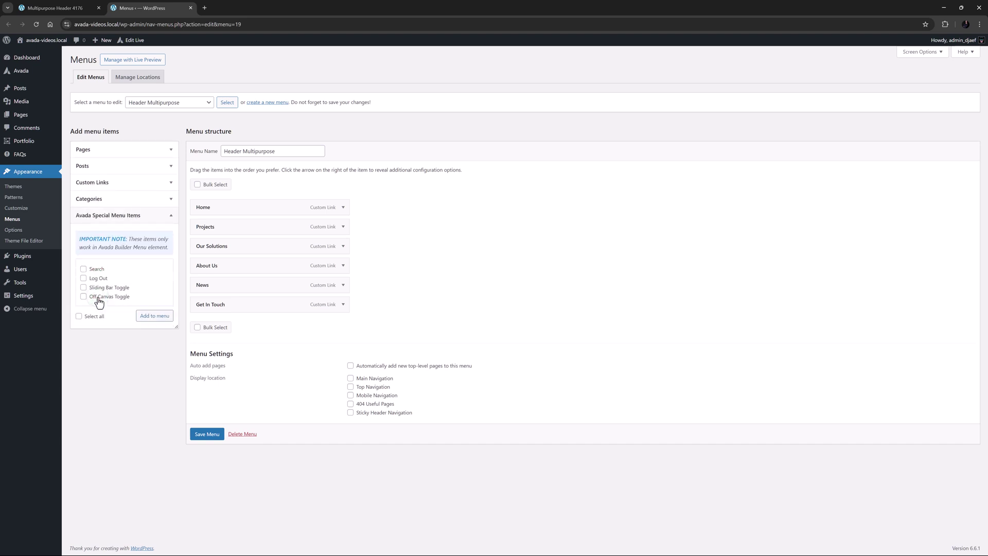
pyautogui.click(84, 268)
pyautogui.click(157, 316)
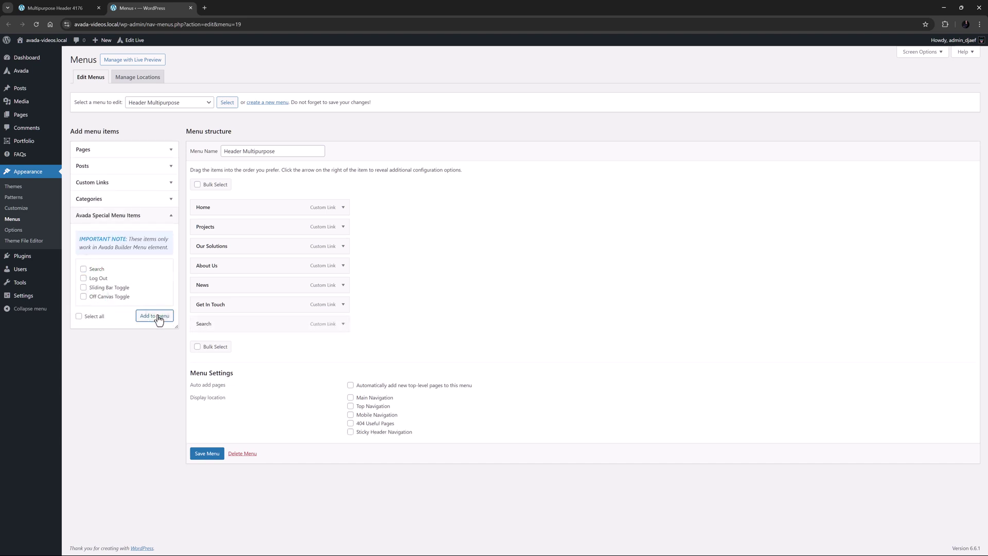
# - Keep the Search item's inline search mode and save the Header Multipurpose menu
pyautogui.click(344, 323)
pyautogui.click(242, 366)
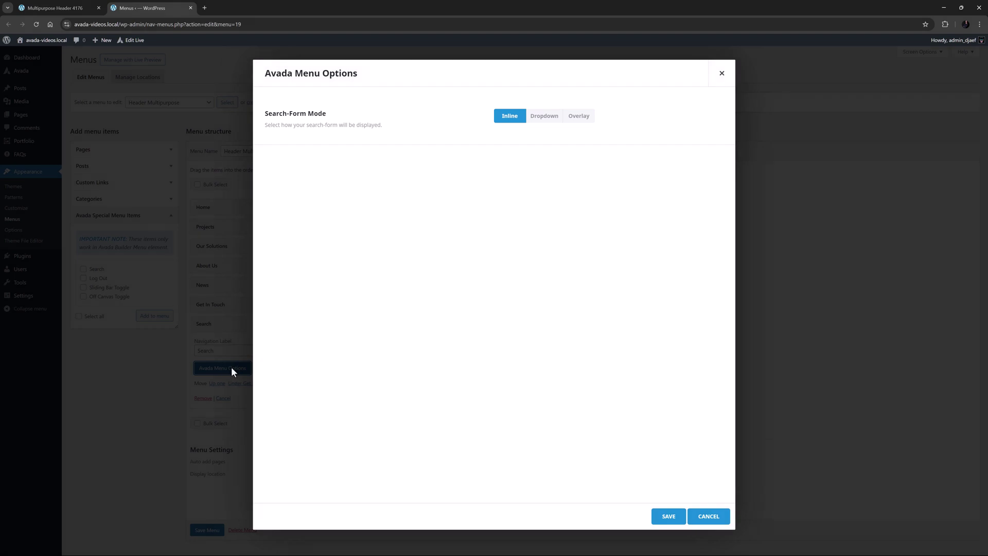
pyautogui.click(666, 514)
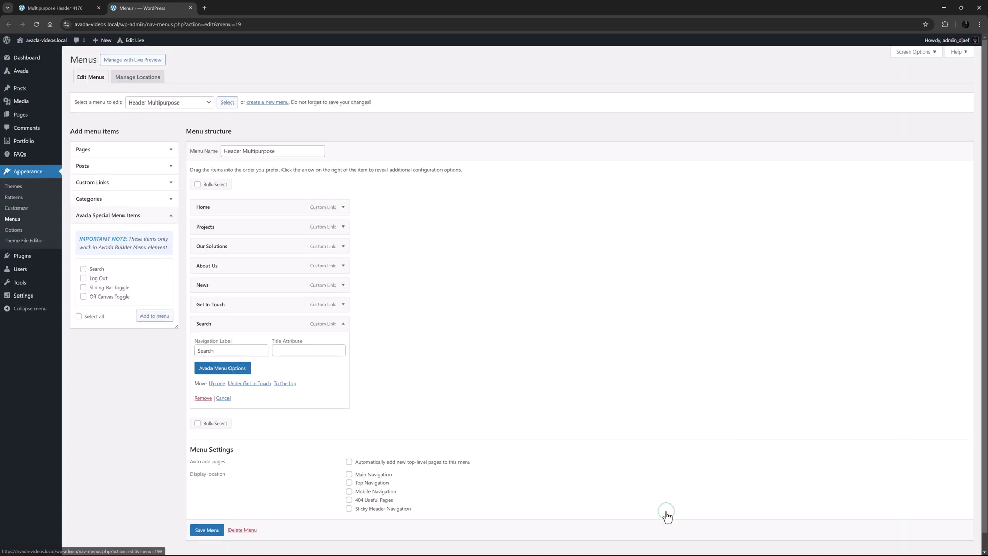
pyautogui.click(205, 531)
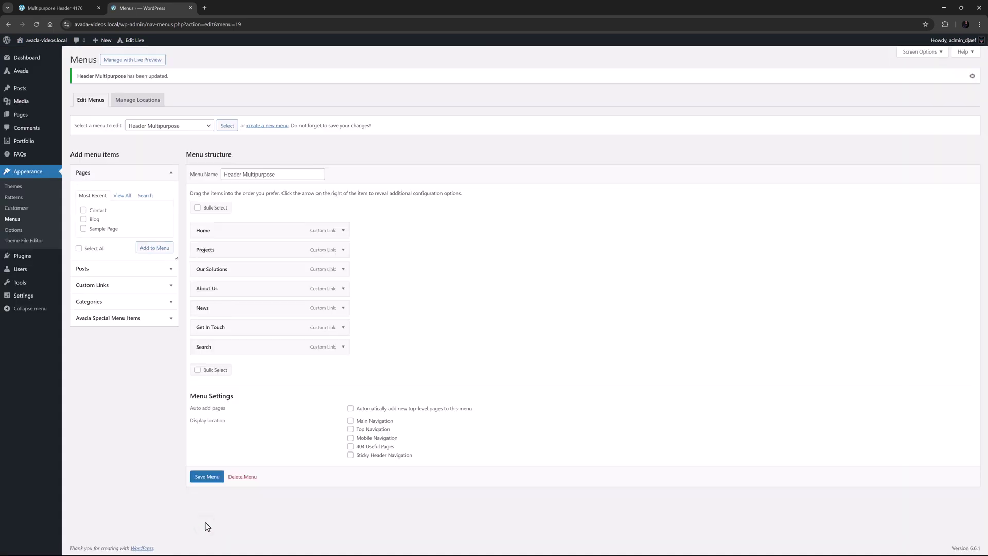
# - Reload the header builder, then set the logo column to 1/5 and the menu column to 4/5
pyautogui.click(70, 7)
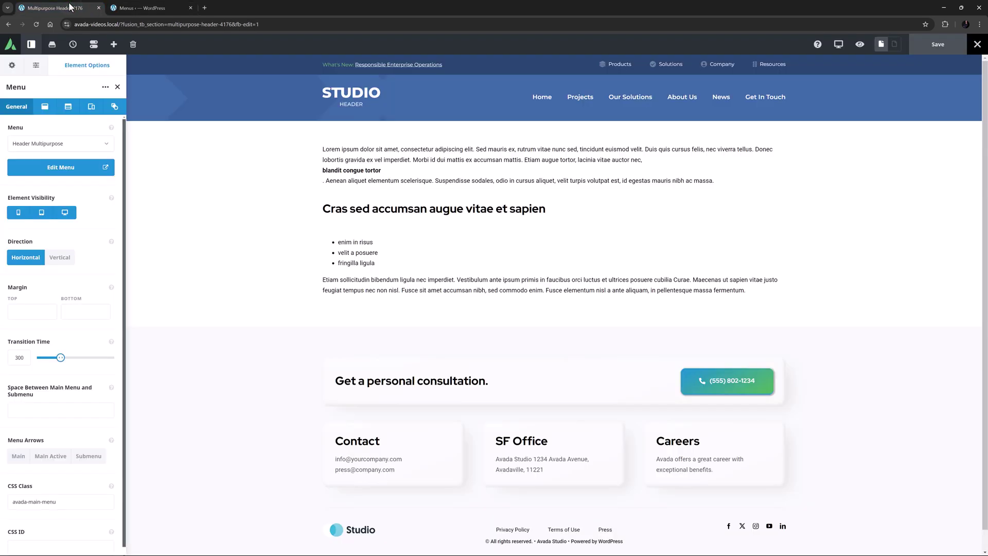
pyautogui.press('F5')
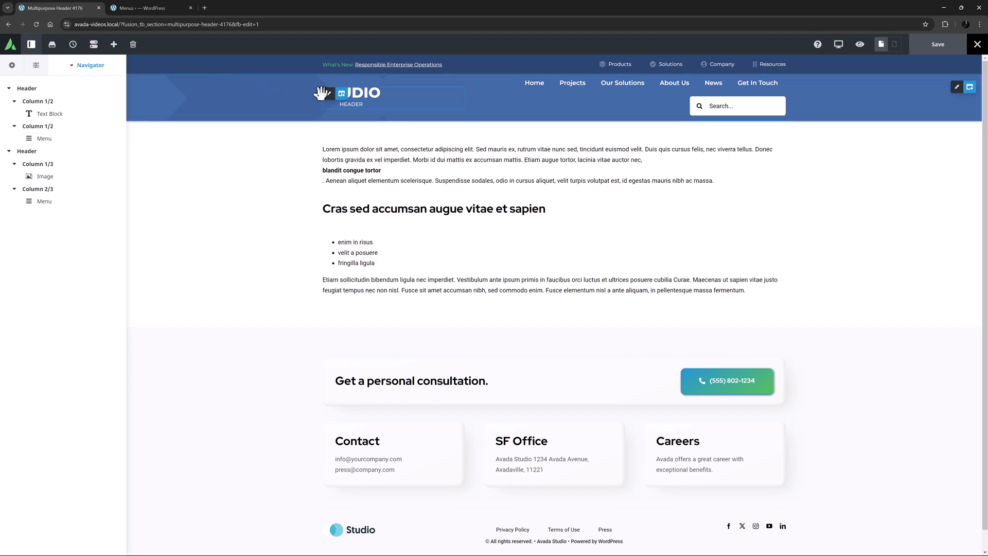
pyautogui.click(355, 94)
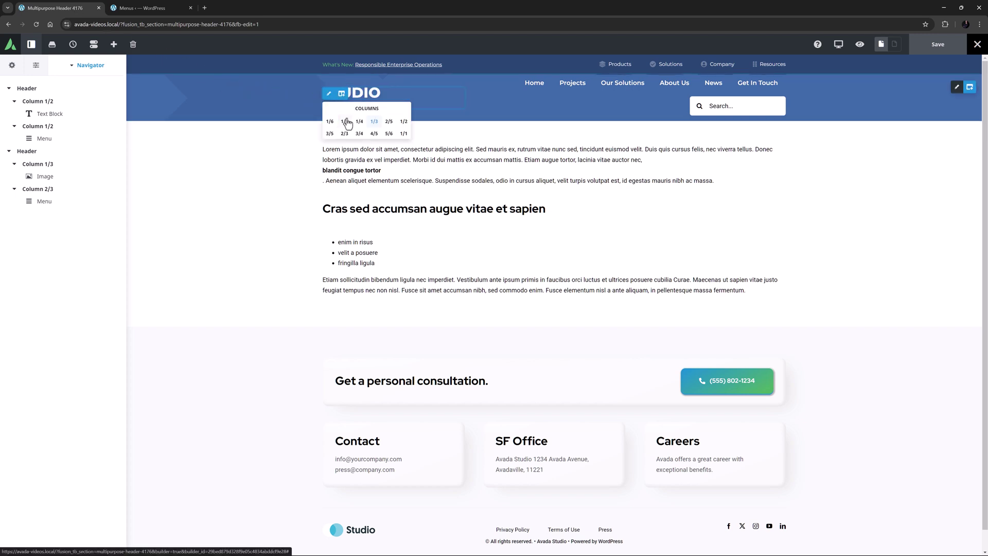
pyautogui.click(348, 123)
pyautogui.click(439, 82)
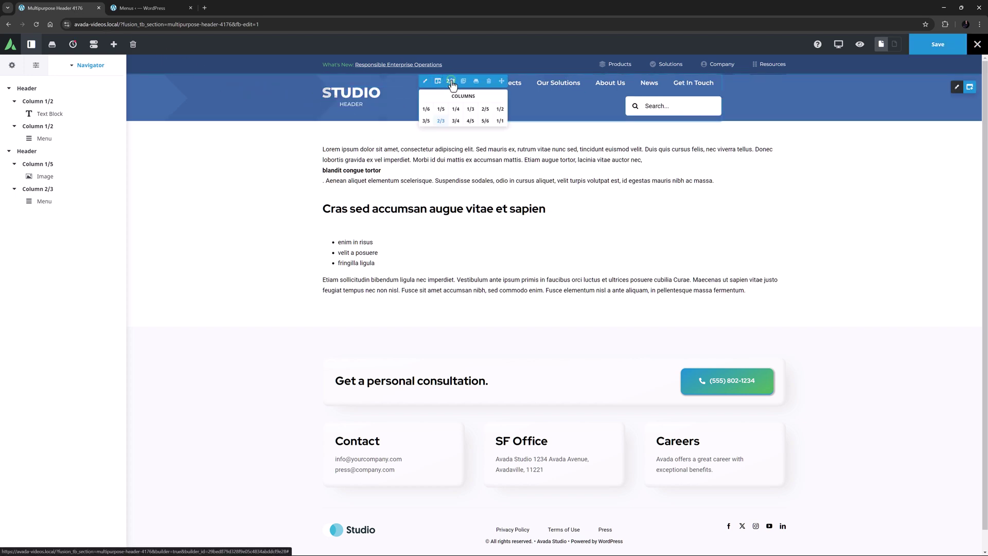
pyautogui.click(469, 122)
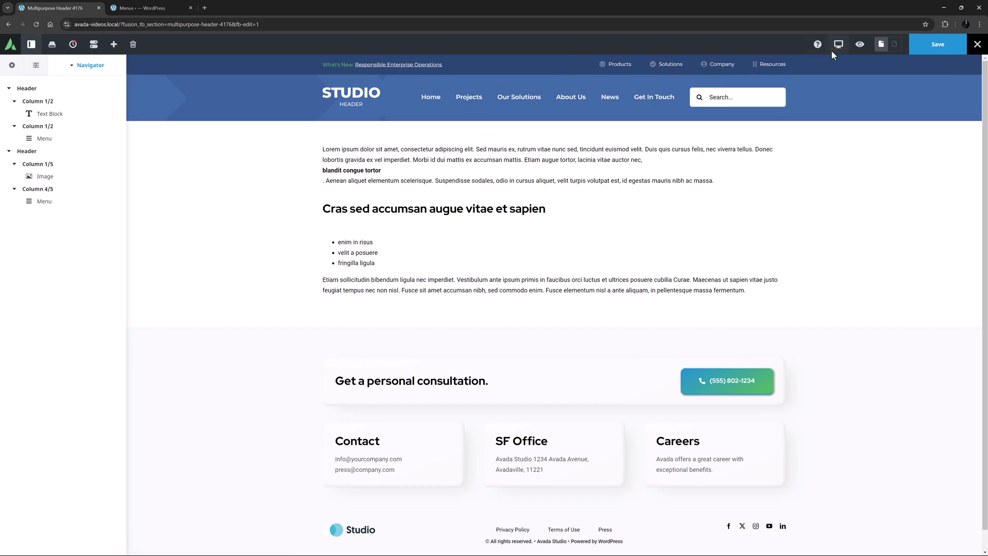
# - Preview the header at tablet width, open and close the mobile menu, and return to desktop
pyautogui.moveTo(838, 45)
pyautogui.click(859, 66)
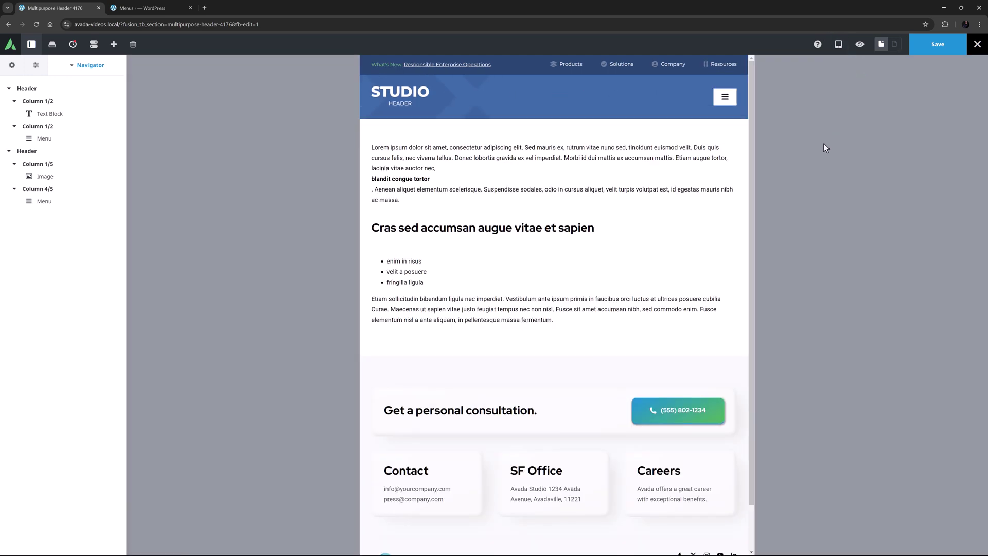
pyautogui.click(725, 101)
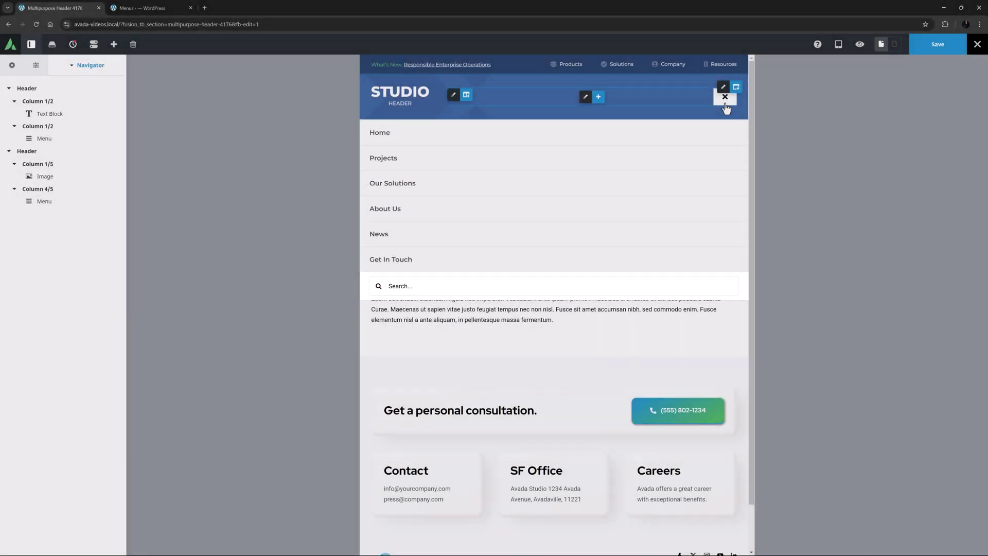
pyautogui.click(725, 104)
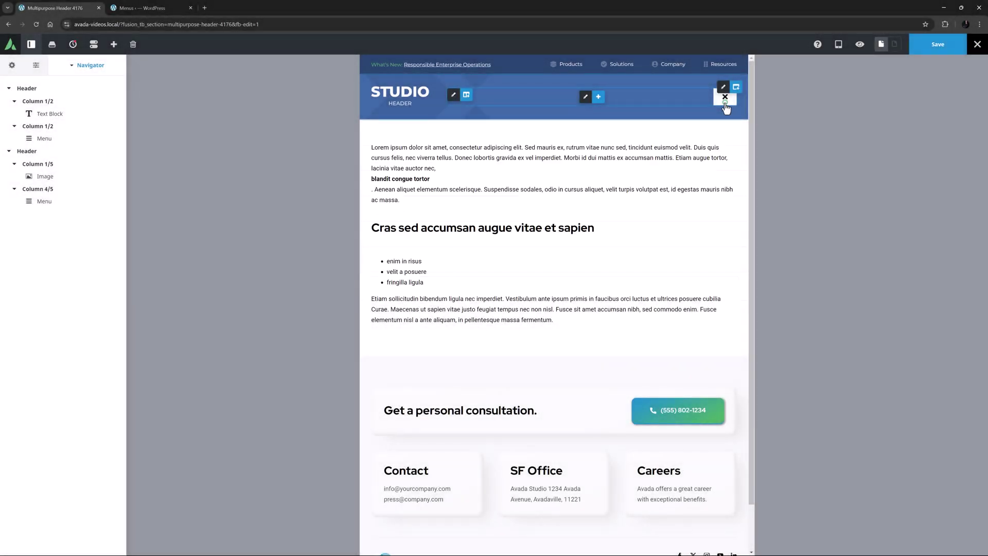
pyautogui.moveTo(839, 46)
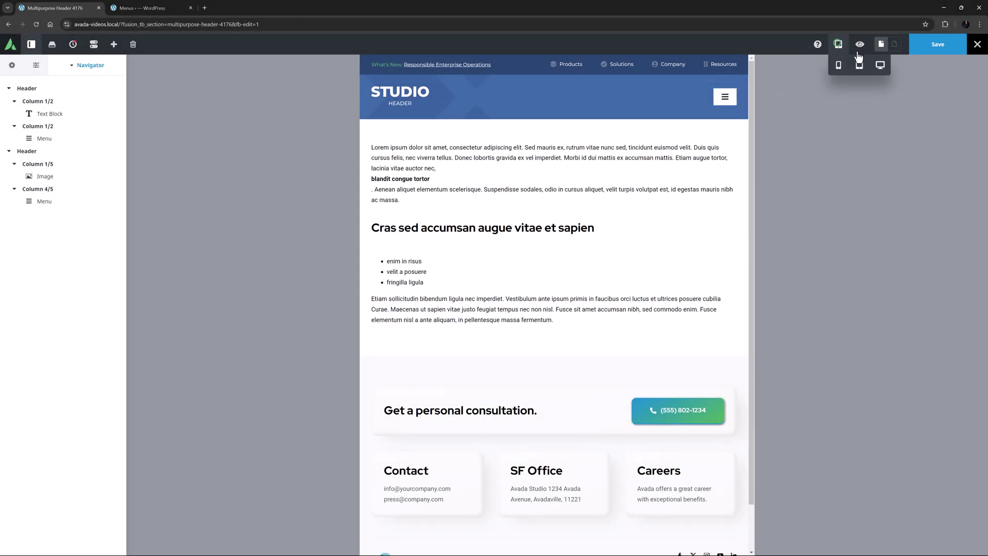
pyautogui.click(883, 66)
# - Revert the header to its starting 1/3 and 2/3 columns via History and save it
pyautogui.moveTo(73, 44)
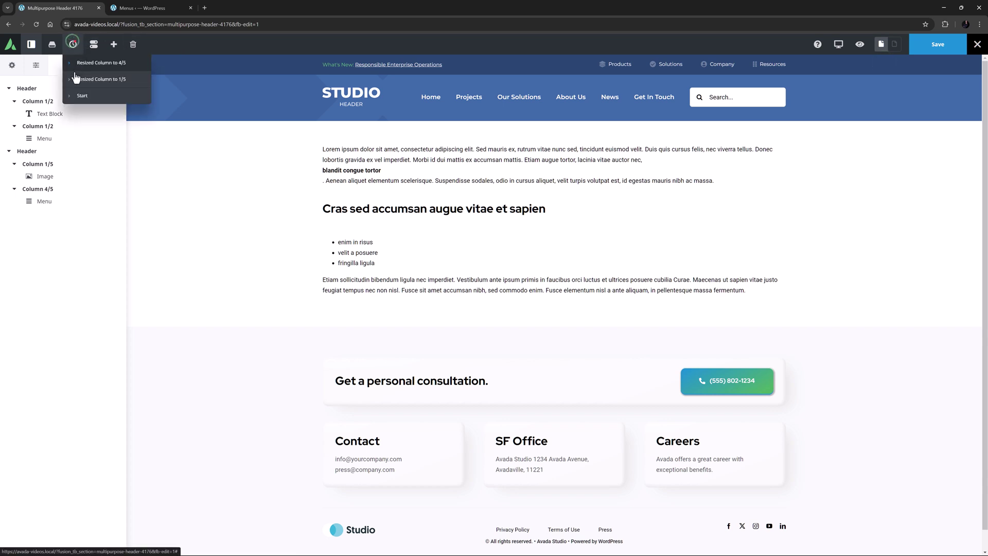
pyautogui.click(80, 97)
pyautogui.hotkey('ctrl', 's')
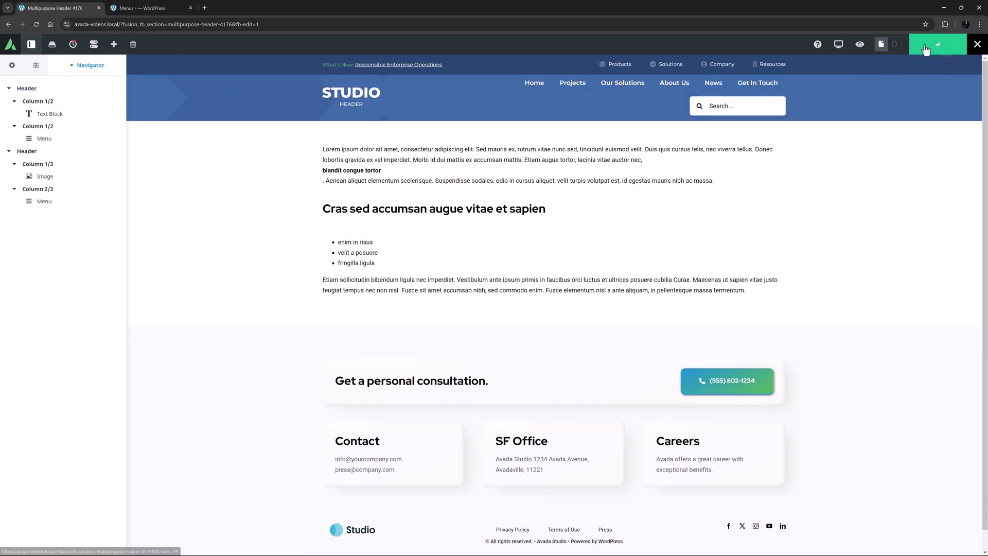
pyautogui.click(142, 8)
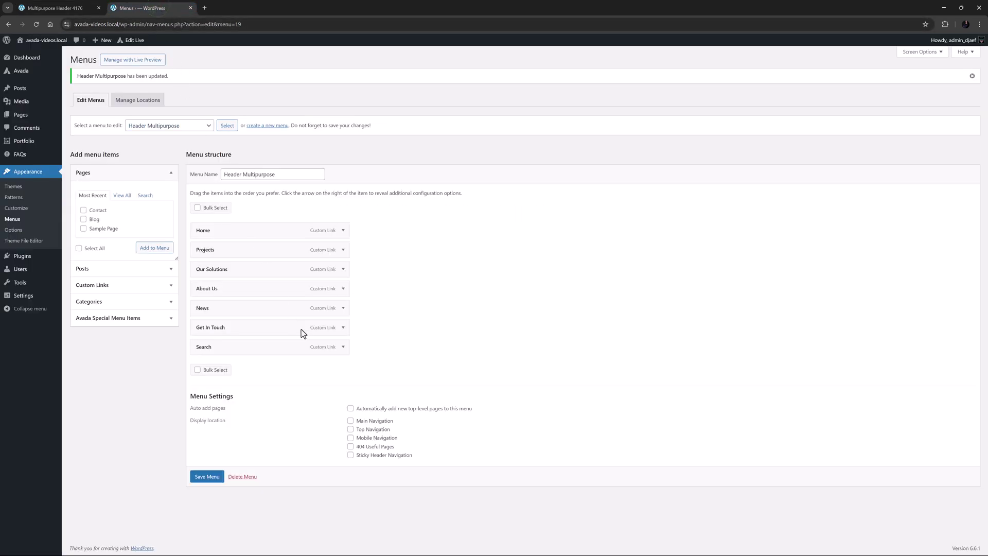
# - Set the Search item to dropdown mode with a magnifier icon and icon-only display
pyautogui.click(344, 348)
pyautogui.click(222, 392)
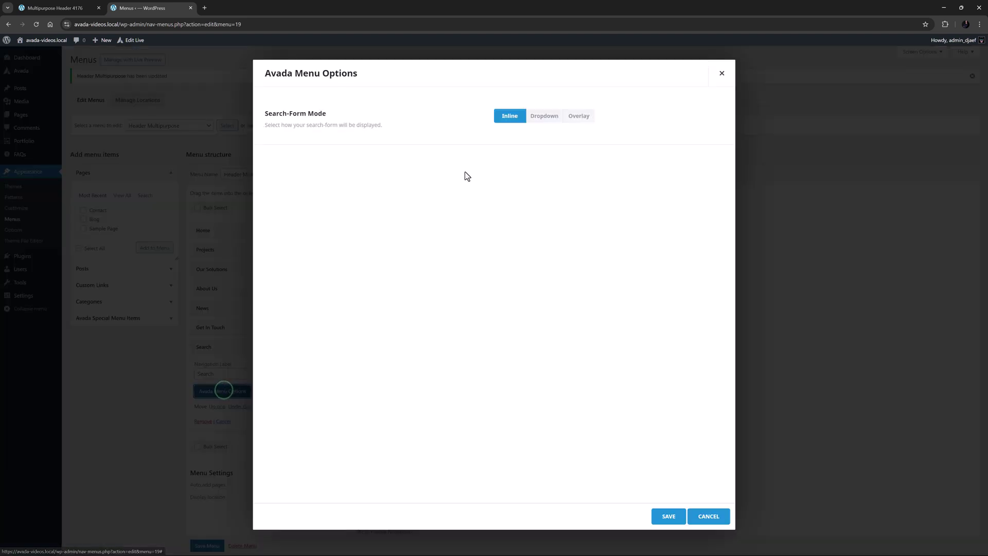
pyautogui.click(538, 119)
pyautogui.click(529, 163)
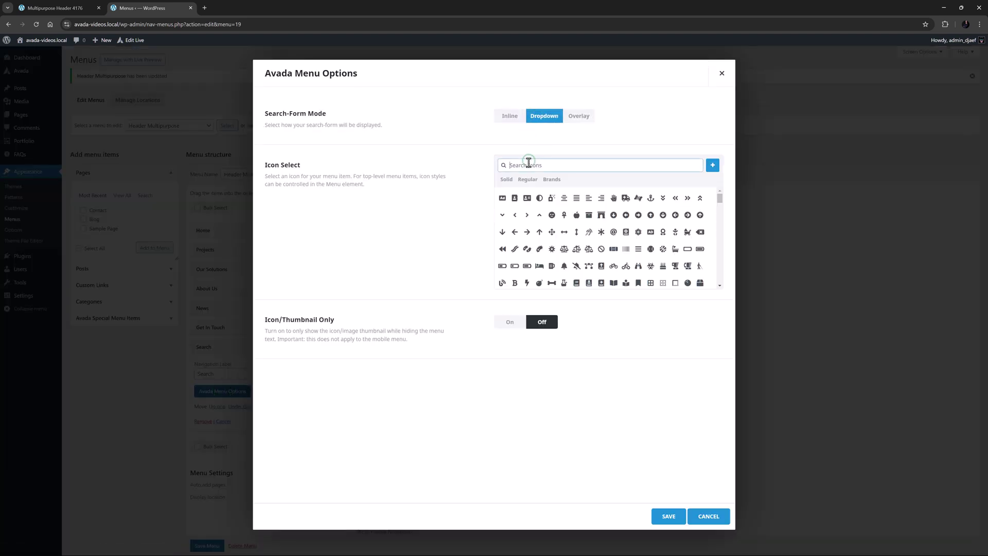
pyautogui.write('search')
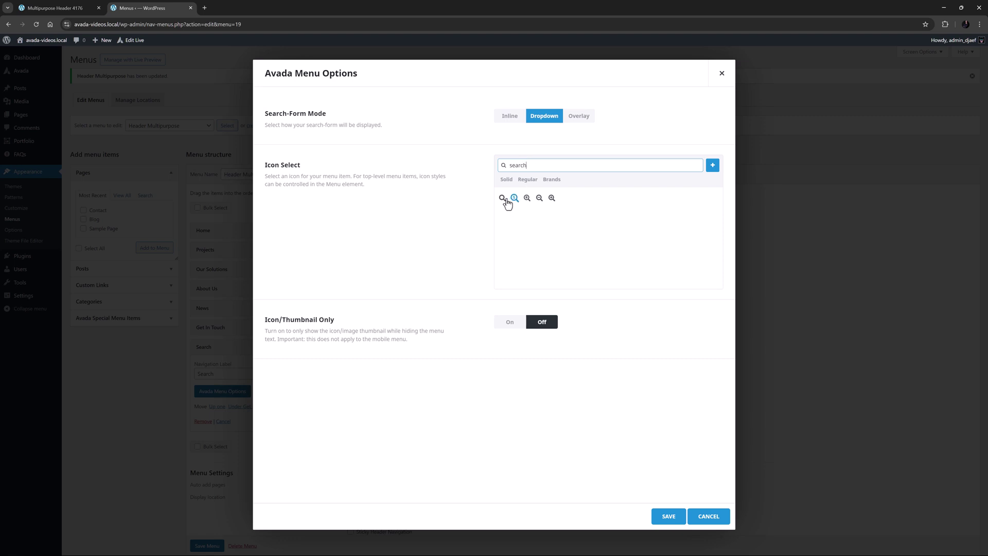
pyautogui.click(498, 201)
pyautogui.click(509, 321)
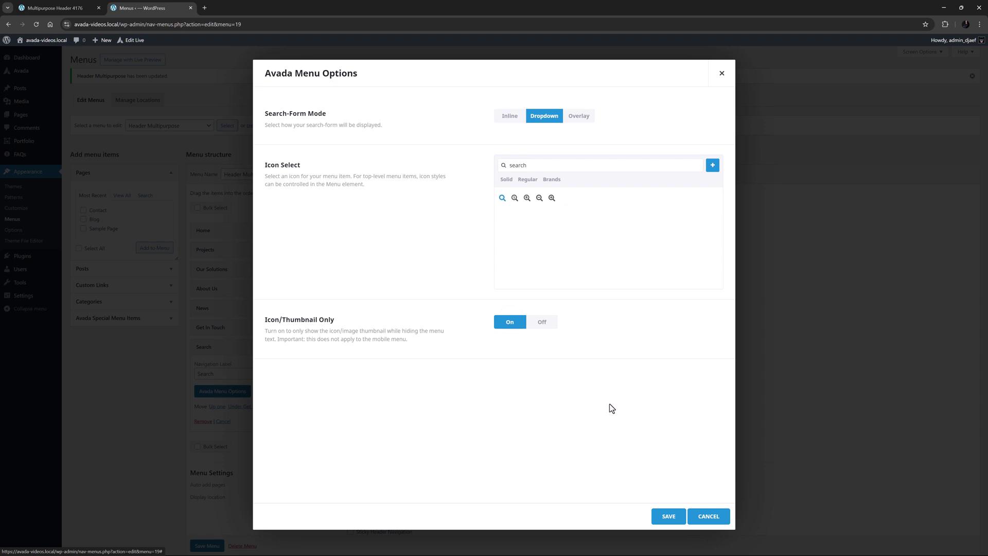
# - Save the Search item's menu options and the Header Multipurpose menu
pyautogui.click(670, 516)
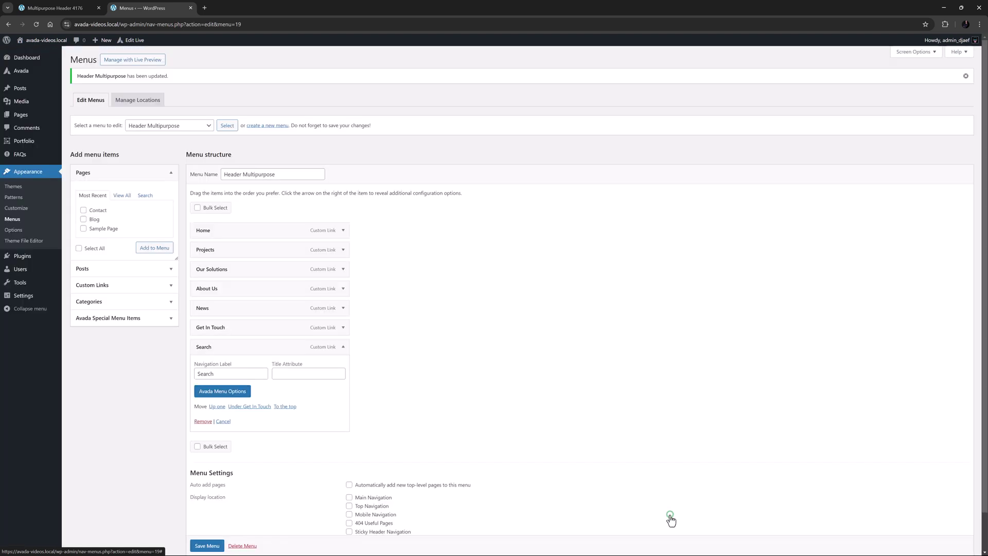
pyautogui.click(203, 535)
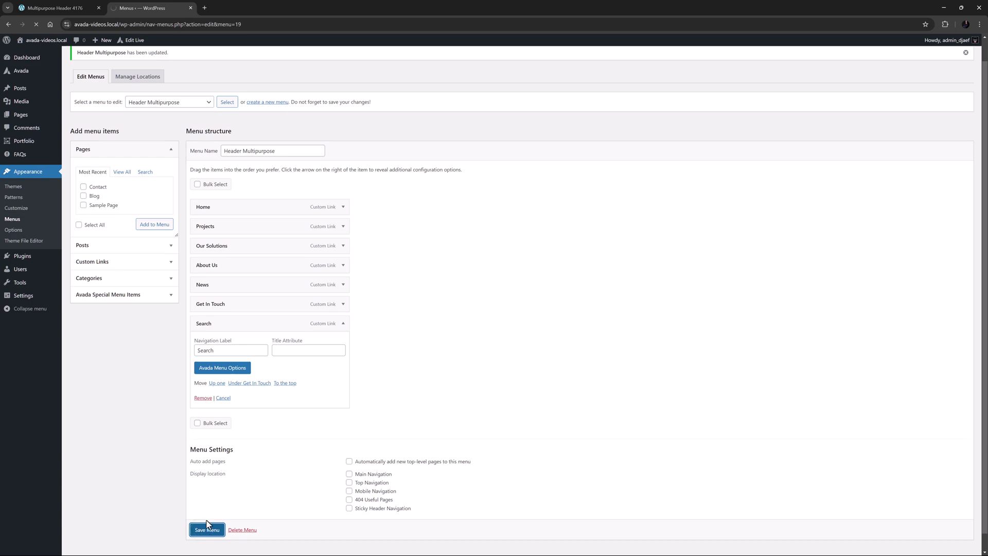
pyautogui.click(74, 8)
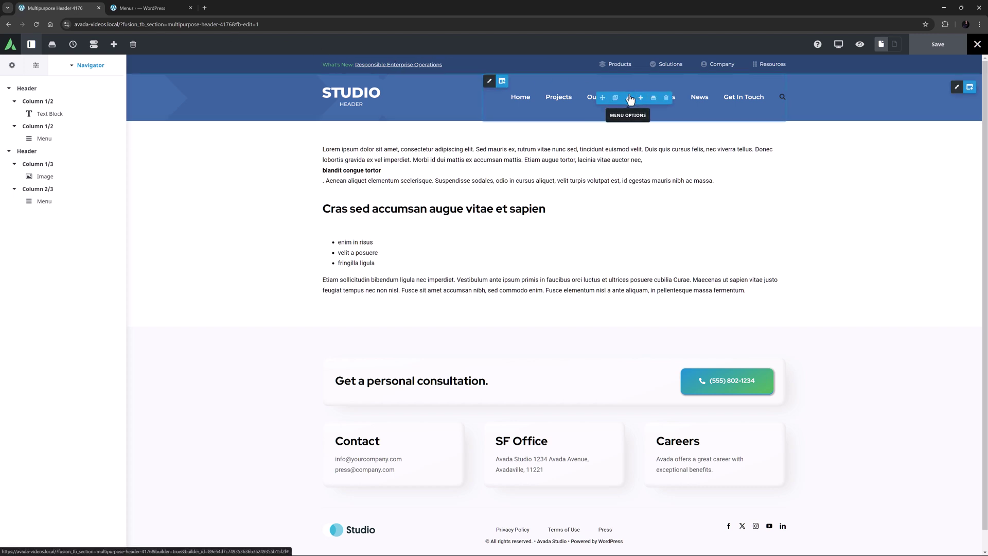
# - Set the header menu's Main Menu Item Icon Color to global Color 1
pyautogui.click(629, 95)
pyautogui.click(44, 107)
pyautogui.scroll(-15, 104, 252)
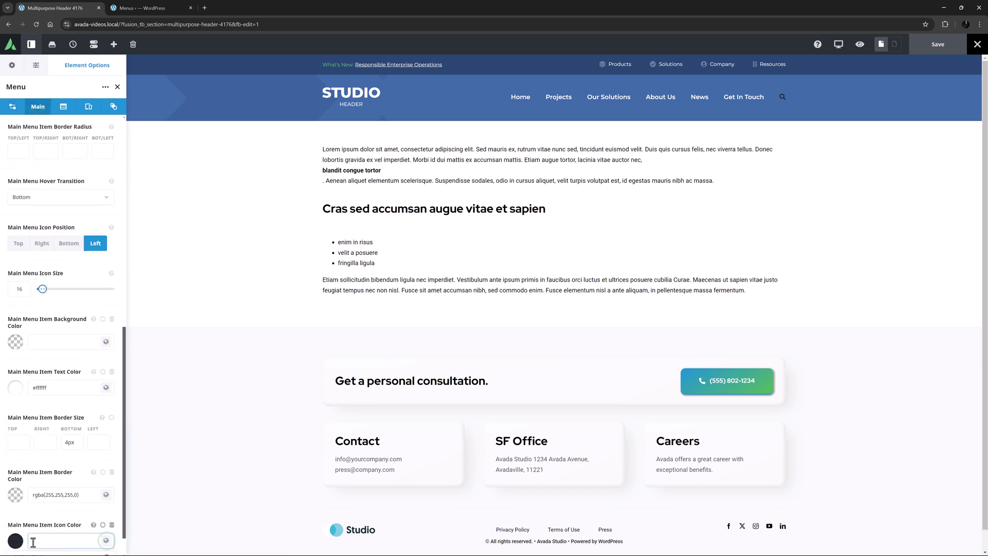
pyautogui.click(51, 541)
pyautogui.click(17, 540)
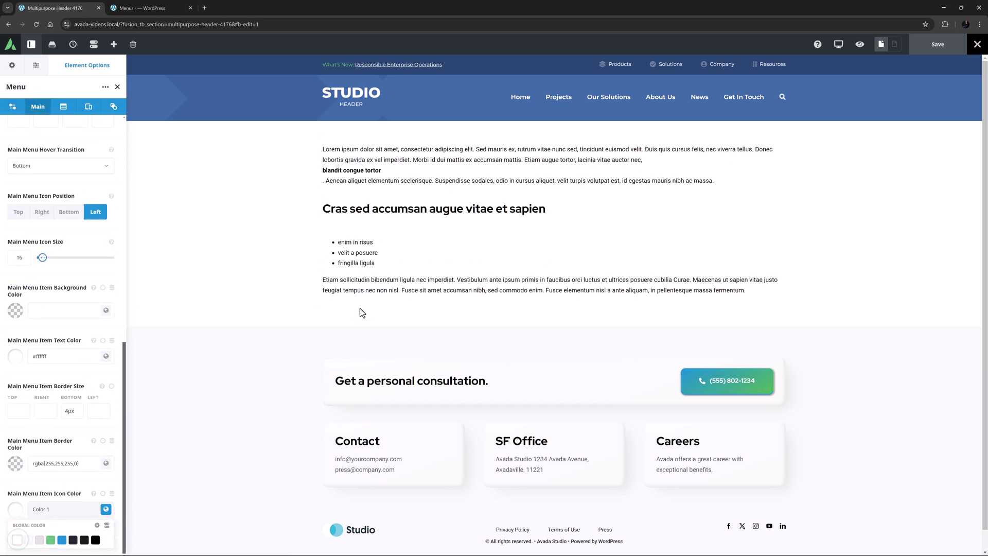
# - Check the search dropdown, then open and close the collapsed menu at tablet width
pyautogui.click(782, 97)
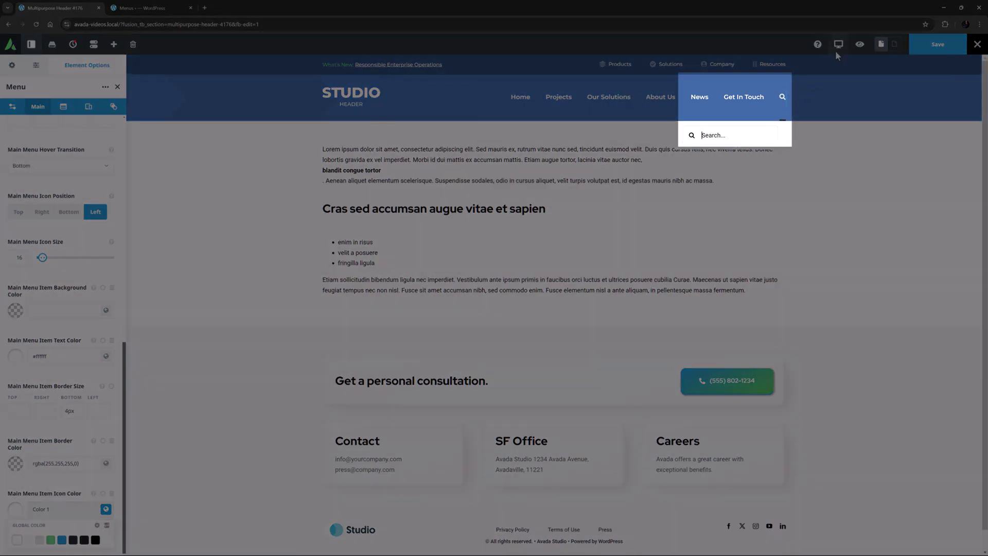
pyautogui.moveTo(842, 48)
pyautogui.click(858, 65)
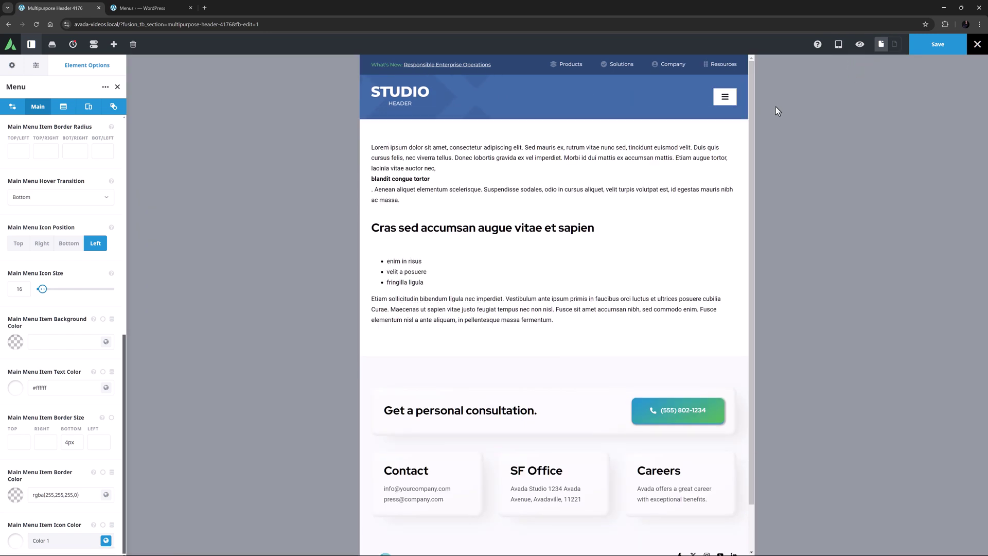
pyautogui.click(726, 99)
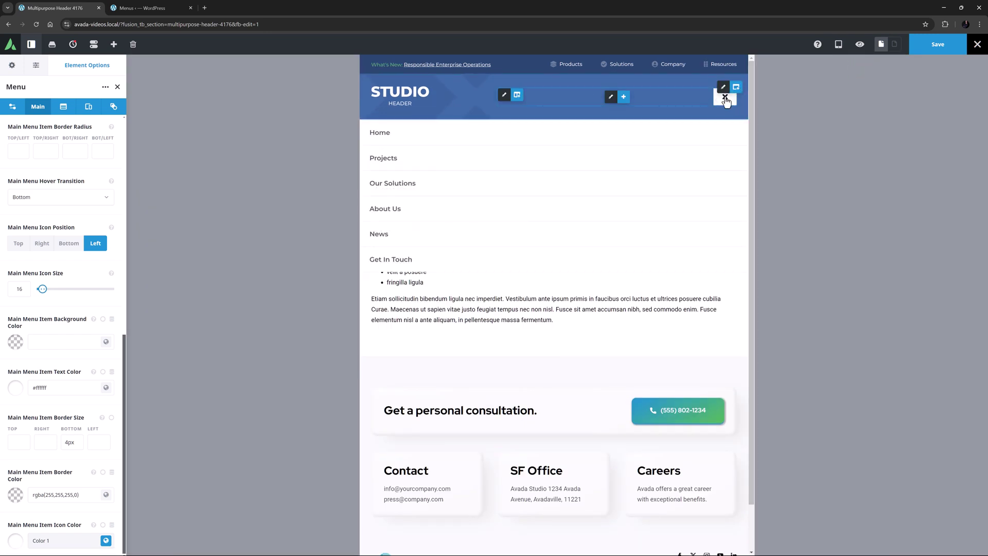
pyautogui.click(727, 99)
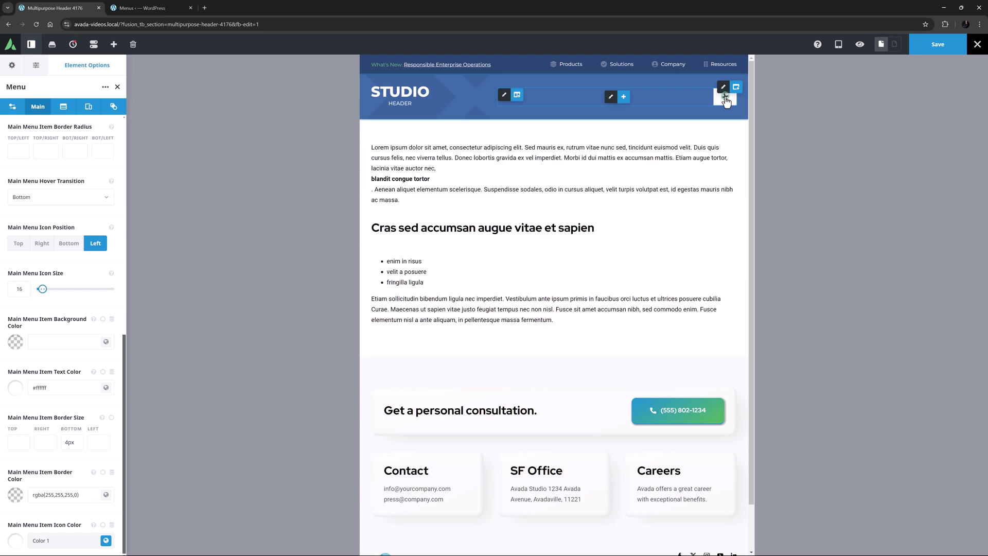
# - Switch the Search menu item to Overlay mode and save its options and the menu
pyautogui.click(155, 8)
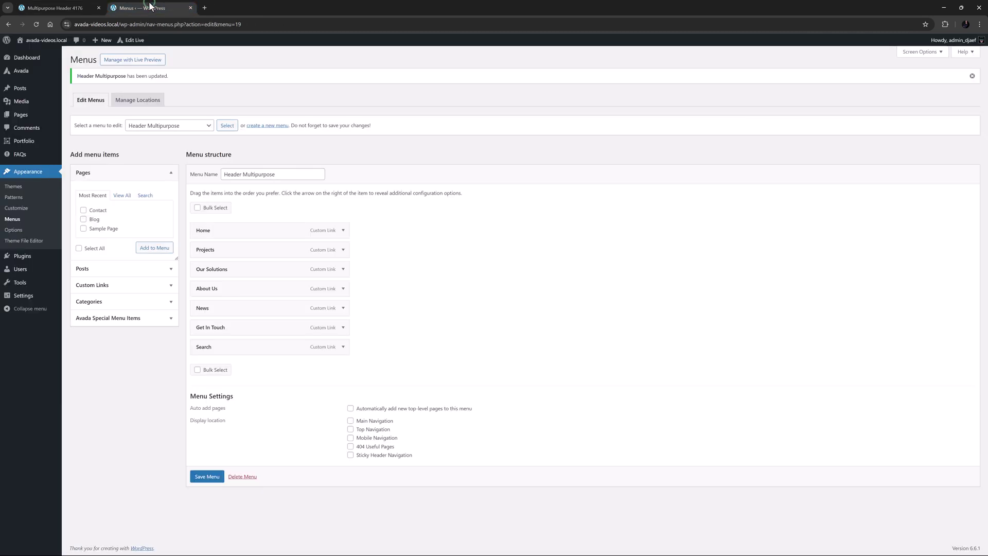
pyautogui.click(342, 348)
pyautogui.click(232, 392)
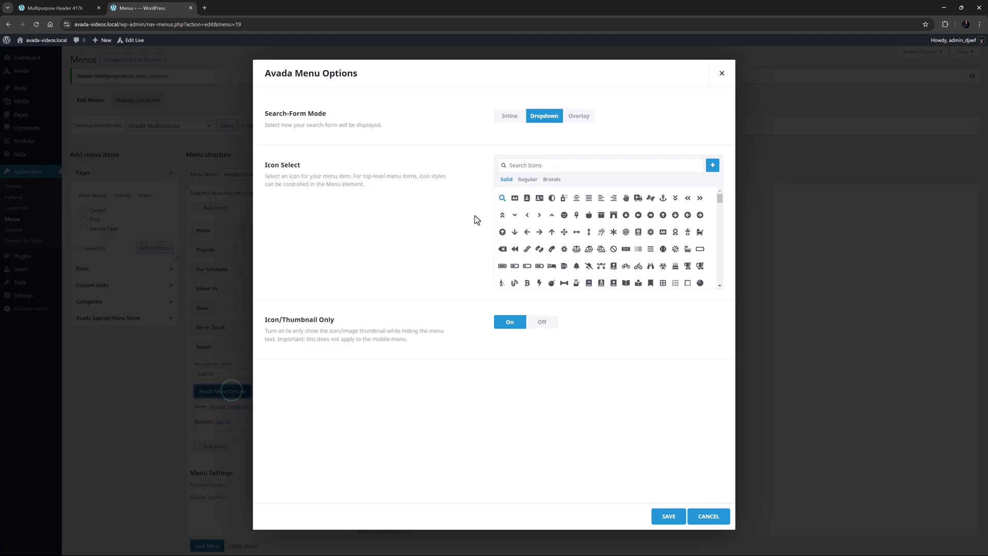
pyautogui.click(579, 117)
pyautogui.click(668, 516)
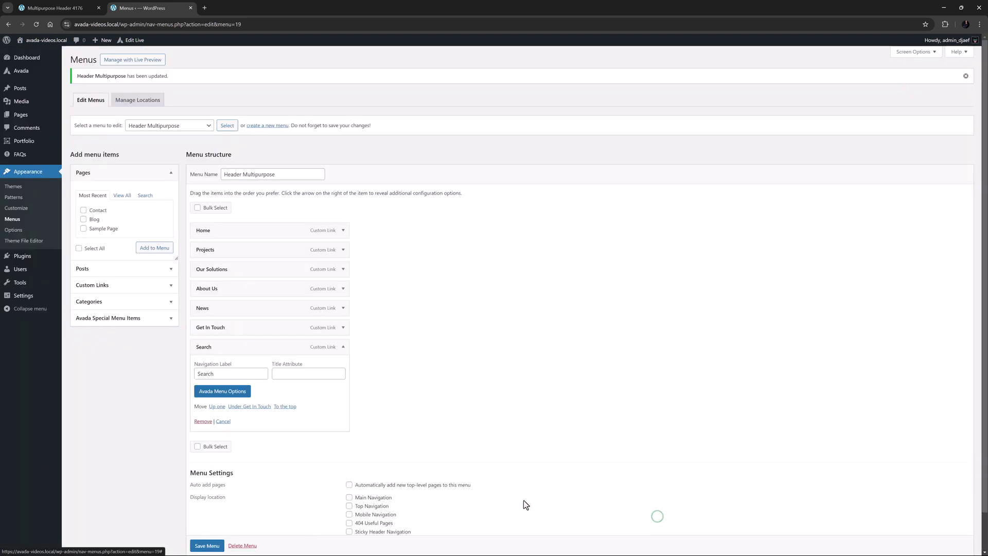
pyautogui.click(212, 532)
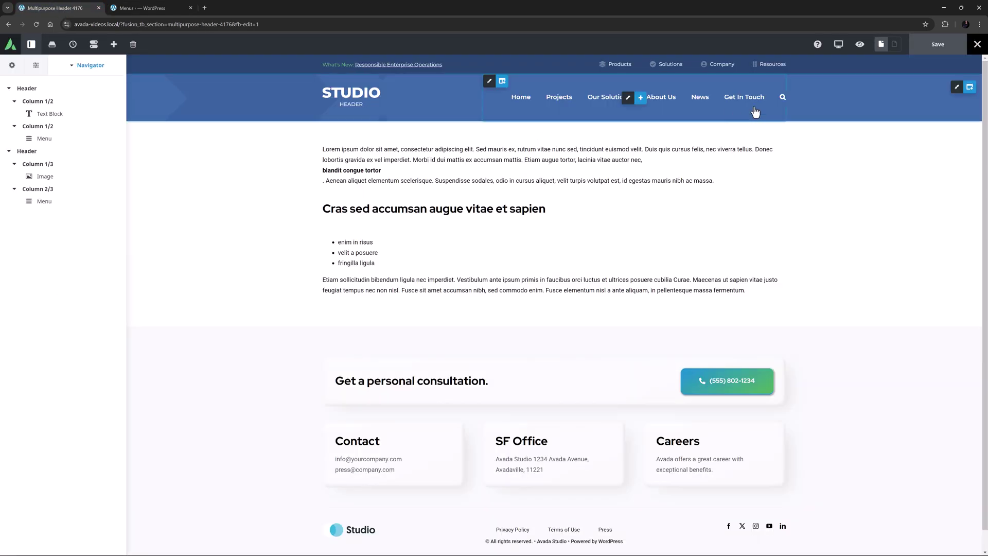
# - Test the overlay search at desktop, check the tablet mobile menu, then return to desktop
pyautogui.click(783, 97)
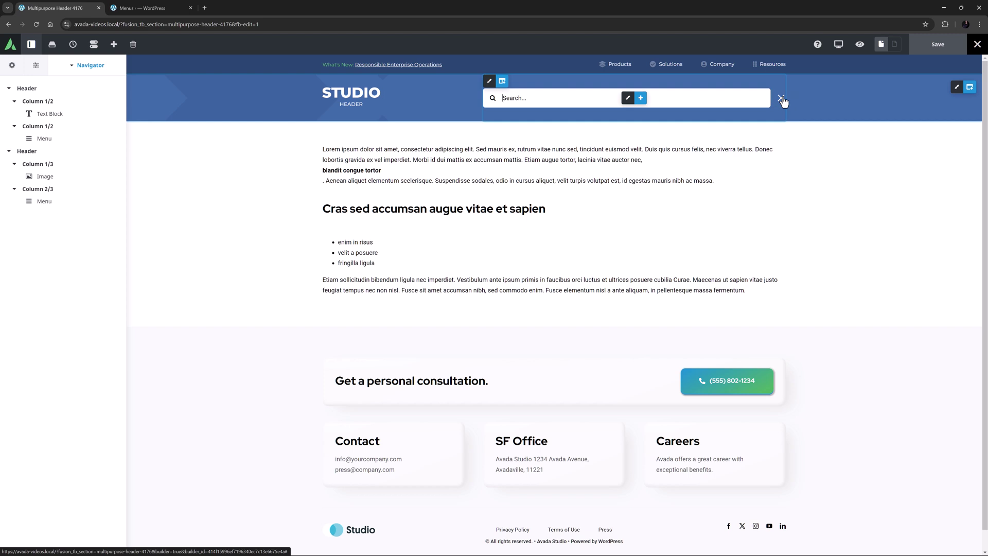
pyautogui.click(783, 100)
pyautogui.moveTo(838, 46)
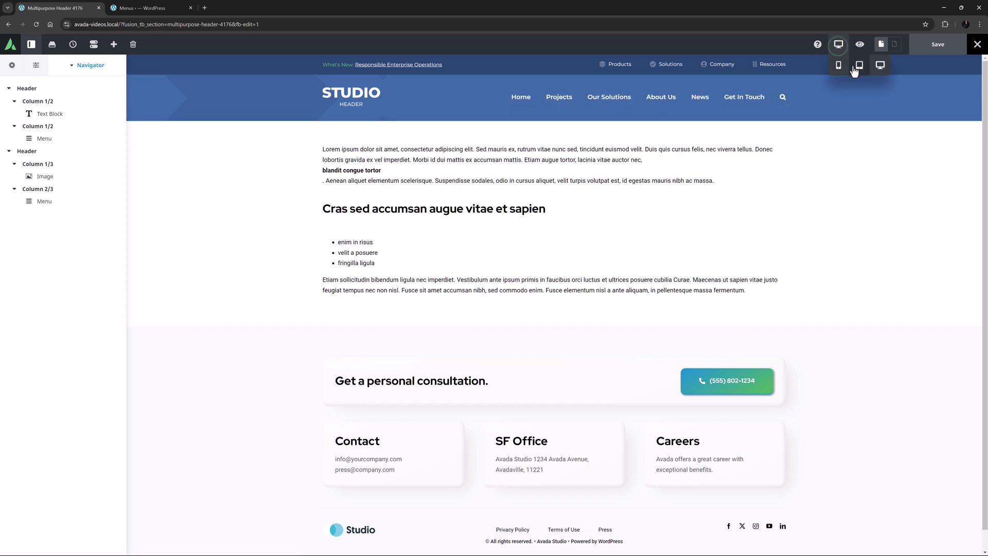
pyautogui.click(860, 66)
pyautogui.click(730, 102)
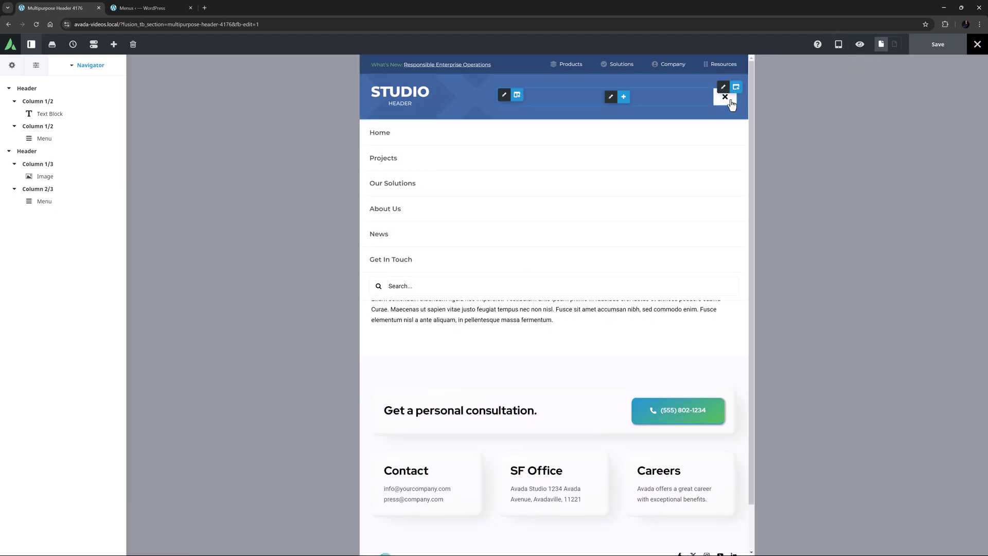
pyautogui.click(732, 102)
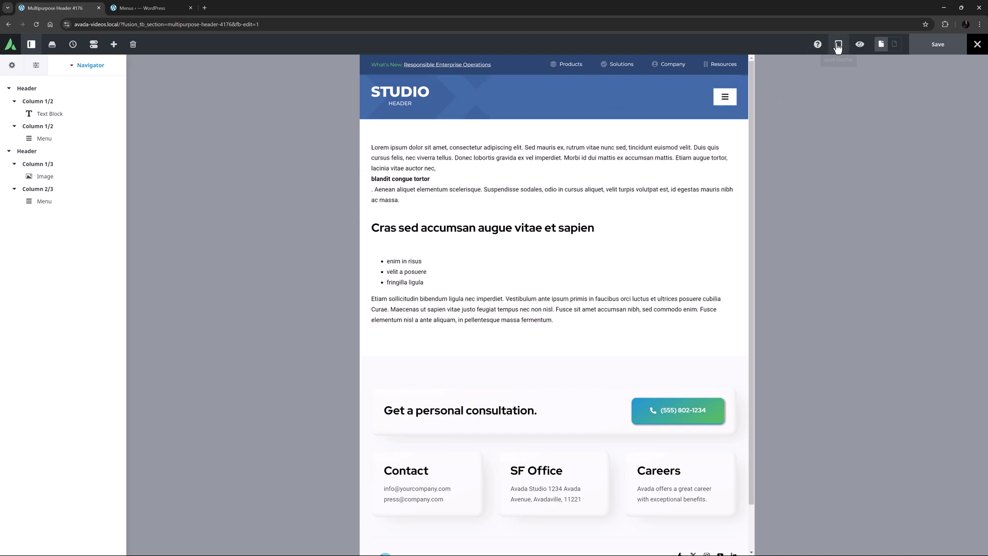
pyautogui.moveTo(838, 45)
pyautogui.click(883, 69)
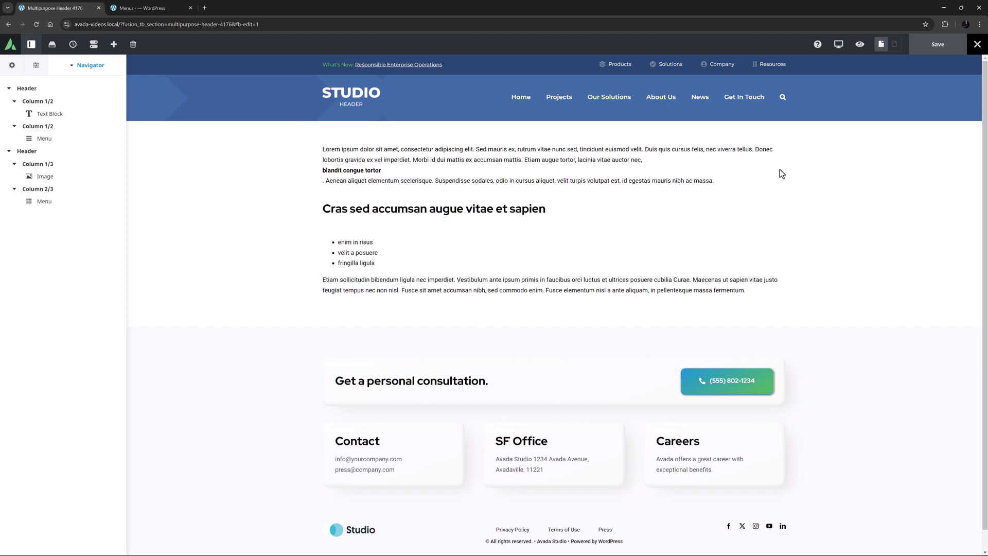
# - Add a 1/1 container below the header with 15px top and bottom padding
pyautogui.click(969, 87)
pyautogui.click(201, 140)
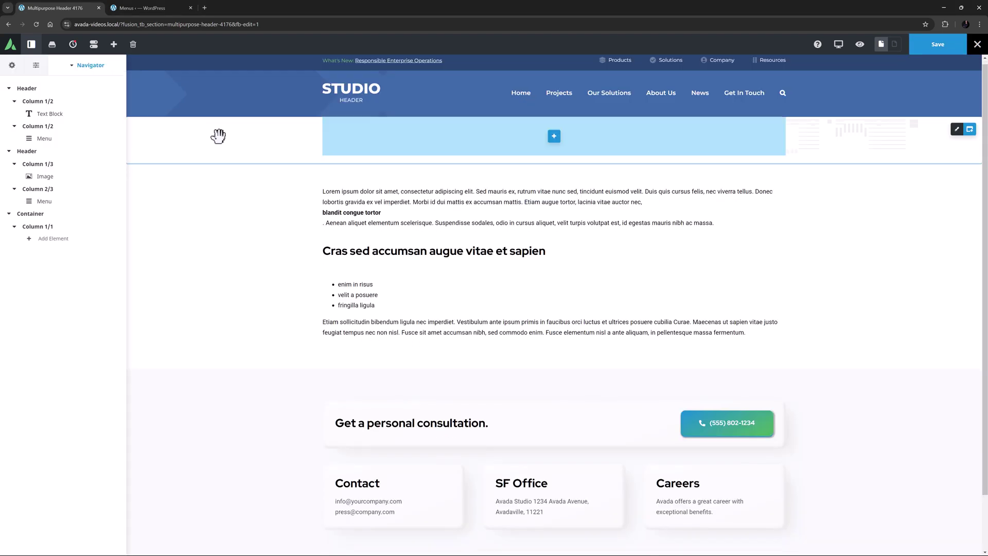
pyautogui.click(935, 82)
pyautogui.click(48, 106)
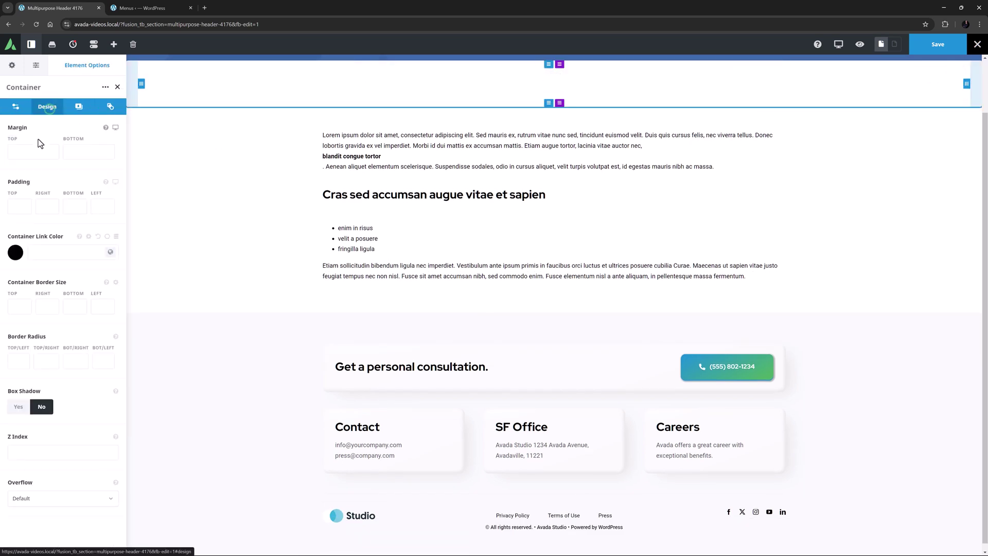
pyautogui.click(18, 206)
pyautogui.write('15px')
pyautogui.click(45, 211)
pyautogui.press('Tab')
pyautogui.write('15px')
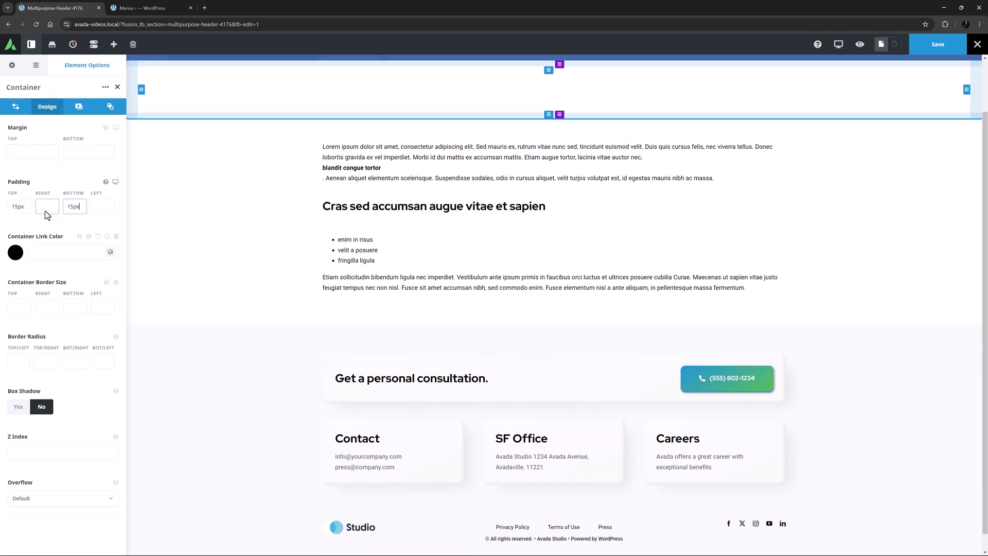
# - Give the container a dark Color 6 background and set its column's bottom padding to 0px
pyautogui.click(101, 198)
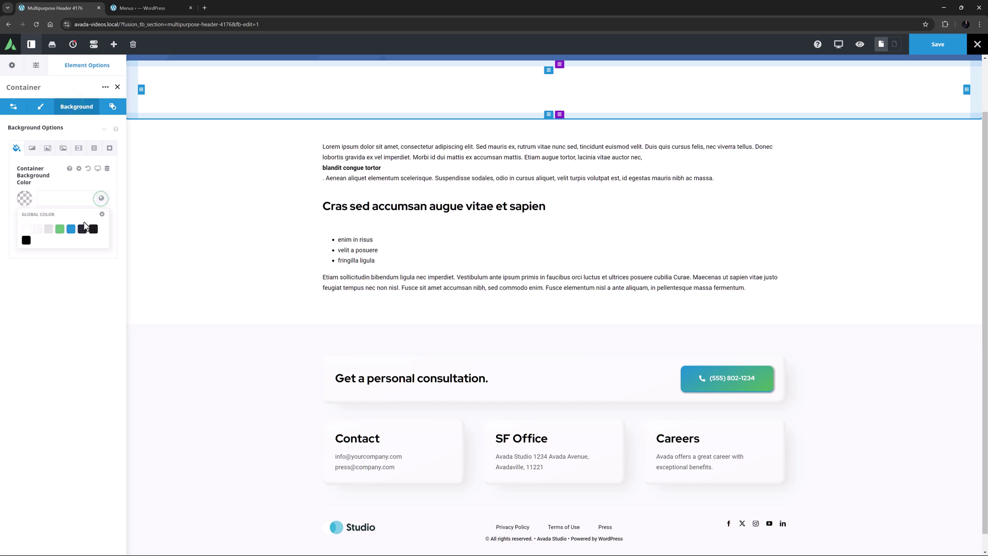
pyautogui.click(82, 229)
pyautogui.click(329, 73)
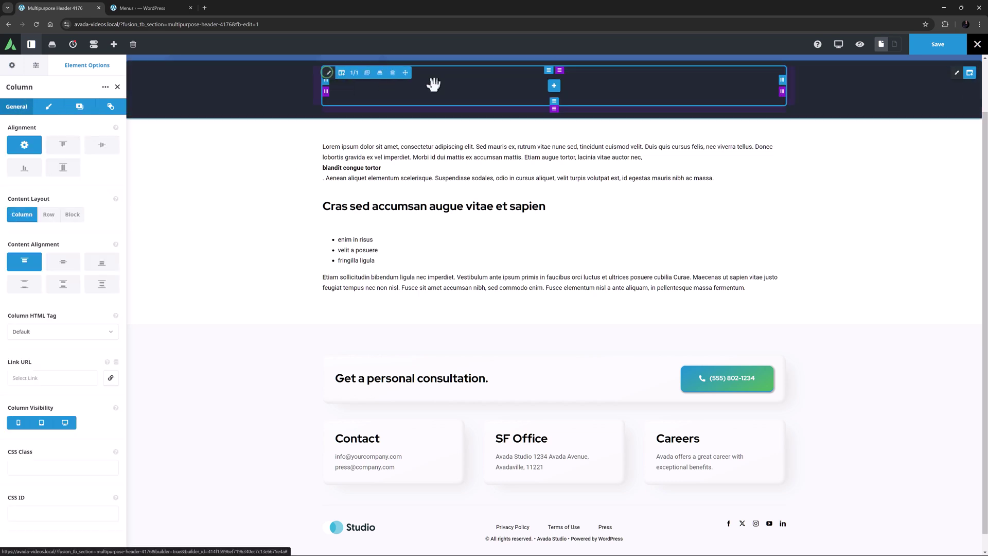
pyautogui.moveTo(554, 107); pyautogui.dragTo(554, 95)
pyautogui.scroll(1, 487, 98)
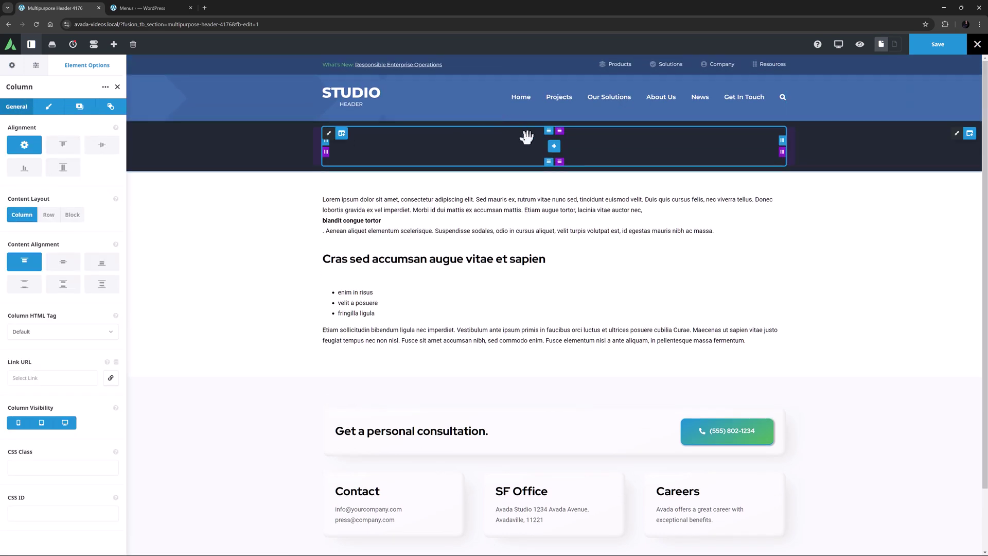
# - Insert a Search element into the dark container and preview it at tablet, phone and desktop widths
pyautogui.click(554, 148)
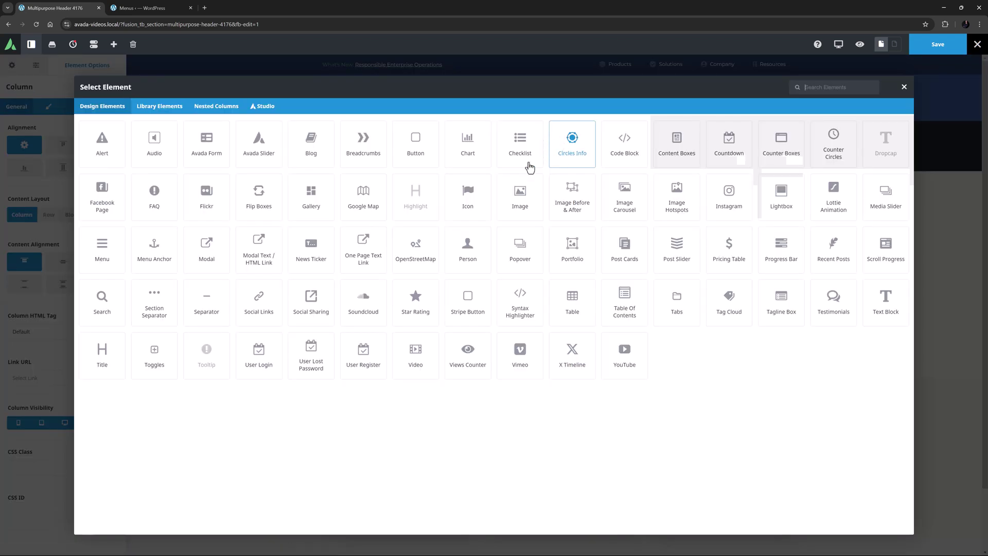
pyautogui.click(100, 303)
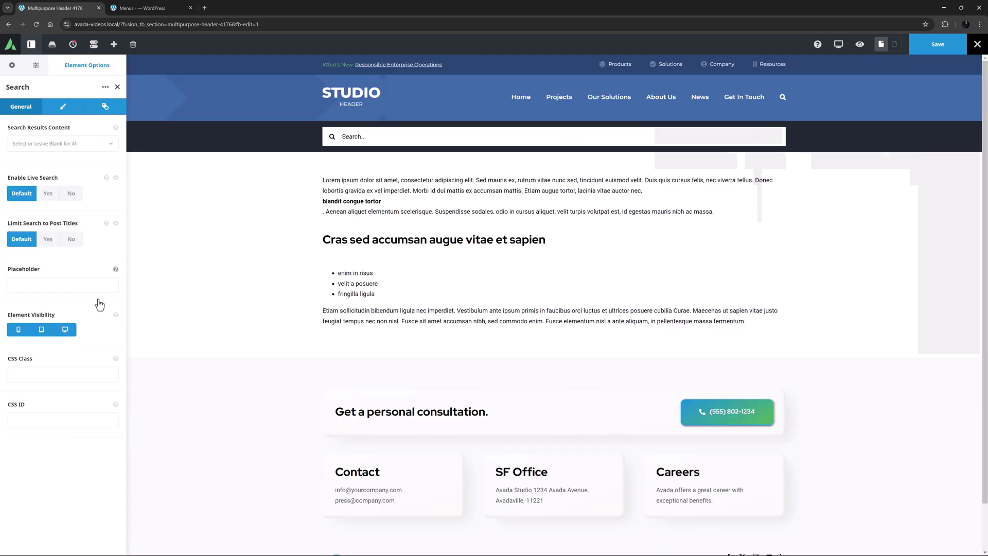
pyautogui.moveTo(838, 44)
pyautogui.click(856, 65)
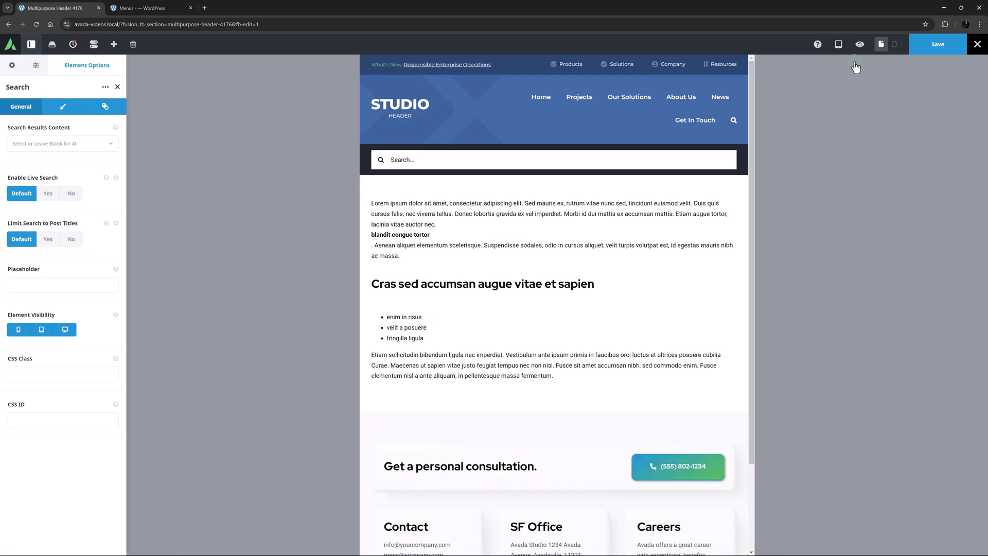
pyautogui.click(836, 66)
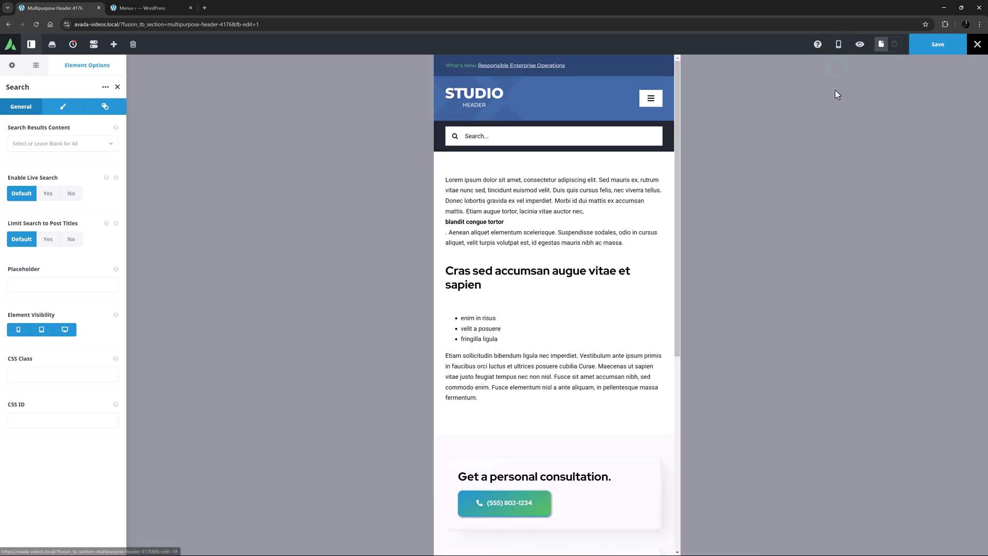
pyautogui.click(883, 68)
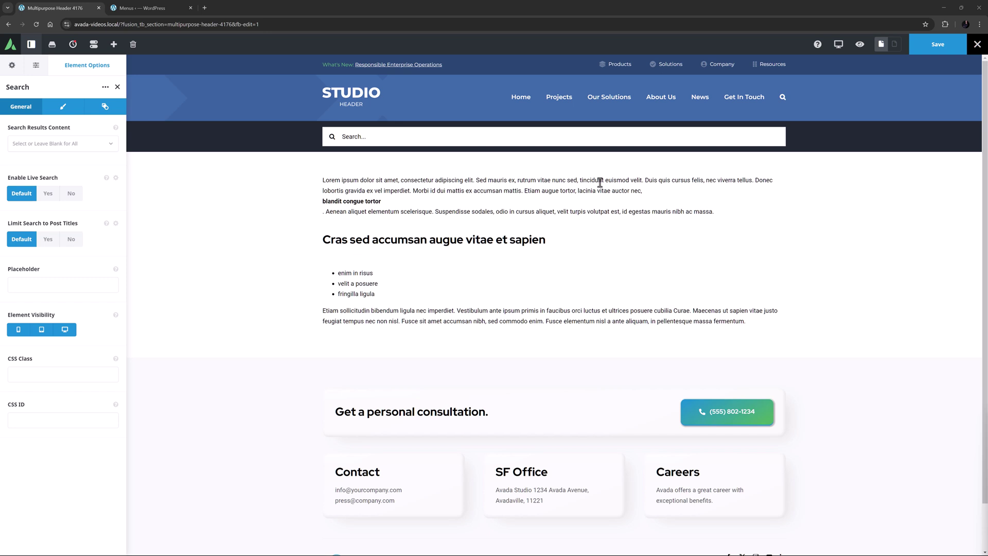
# - Turn off Large Screen visibility for the search container, then check tablet and desktop previews
pyautogui.click(954, 135)
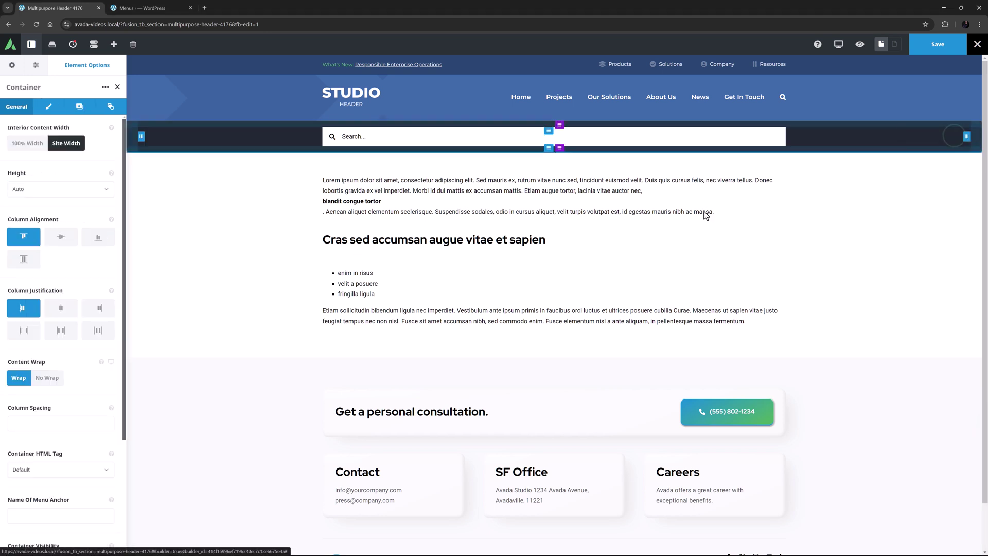
pyautogui.scroll(-3, 77, 407)
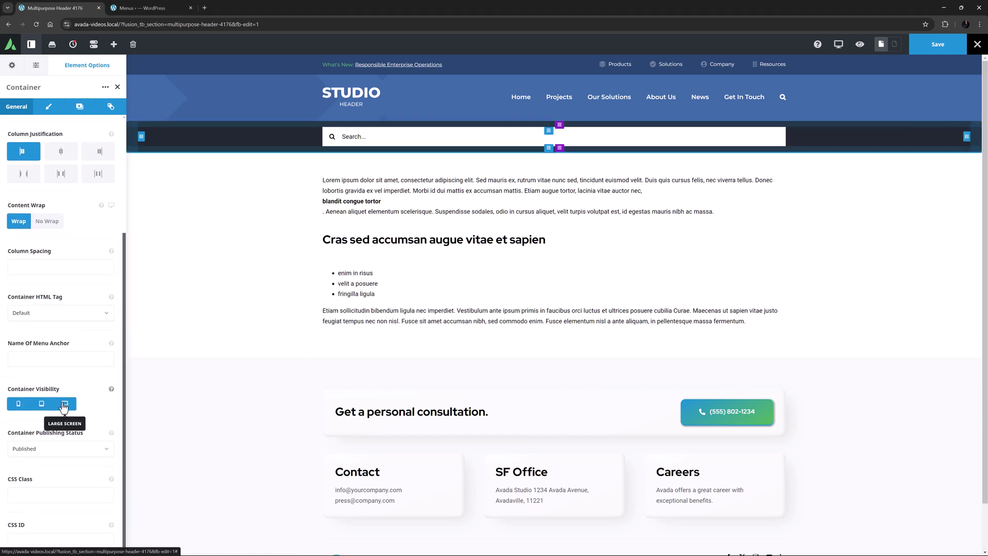
pyautogui.click(65, 405)
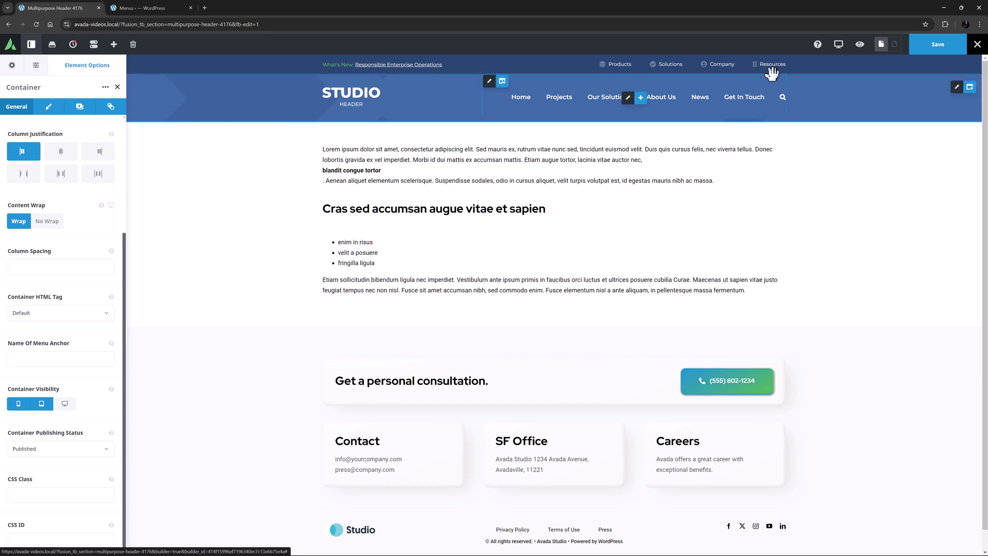
pyautogui.click(839, 45)
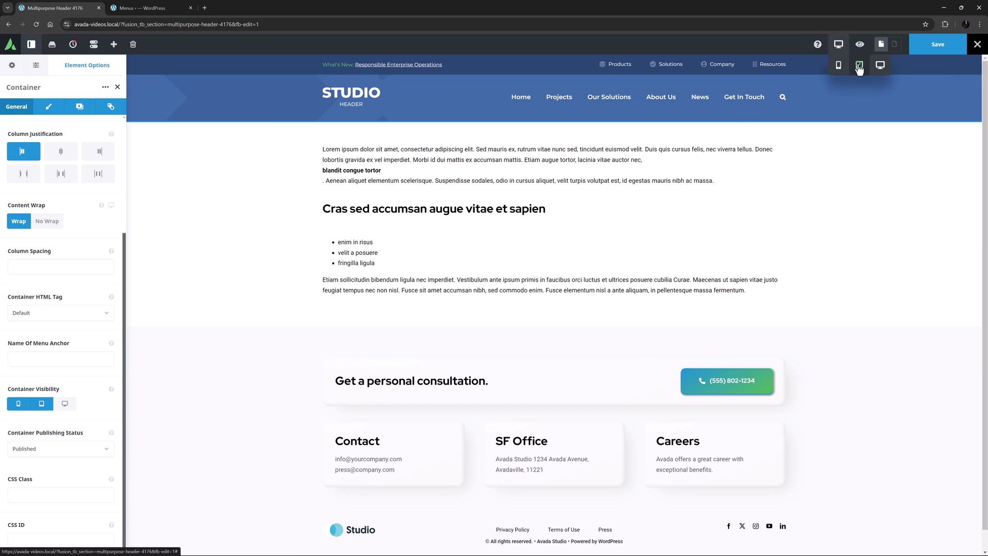
pyautogui.click(860, 67)
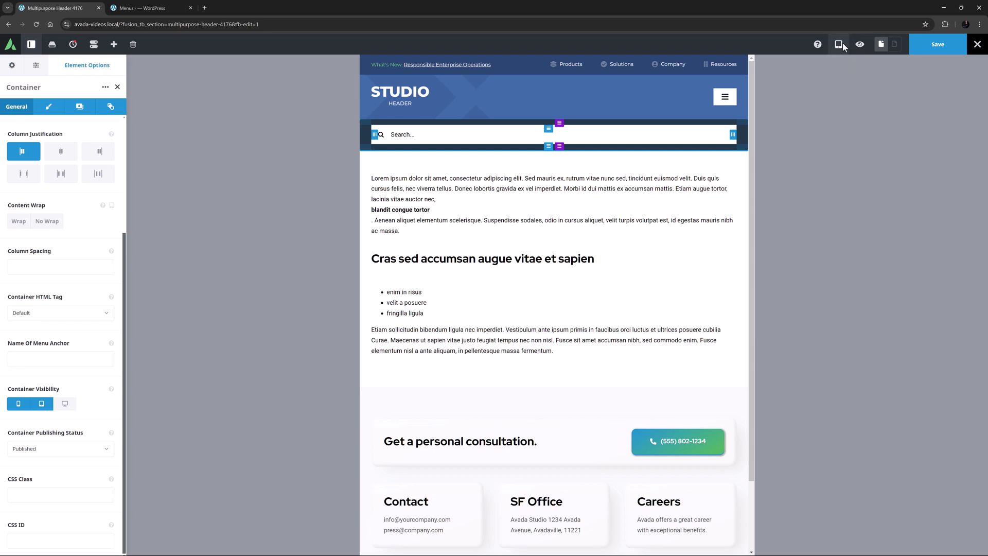
pyautogui.click(839, 44)
pyautogui.click(880, 65)
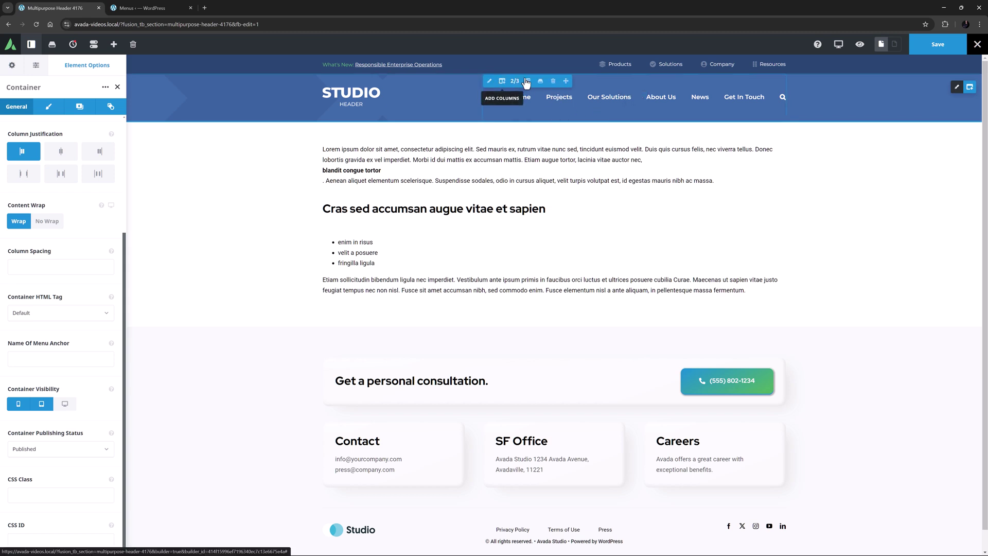
# - Clone the menu column and assign Header Multipurpose Duplicate to the copied menu
pyautogui.click(526, 82)
pyautogui.click(466, 143)
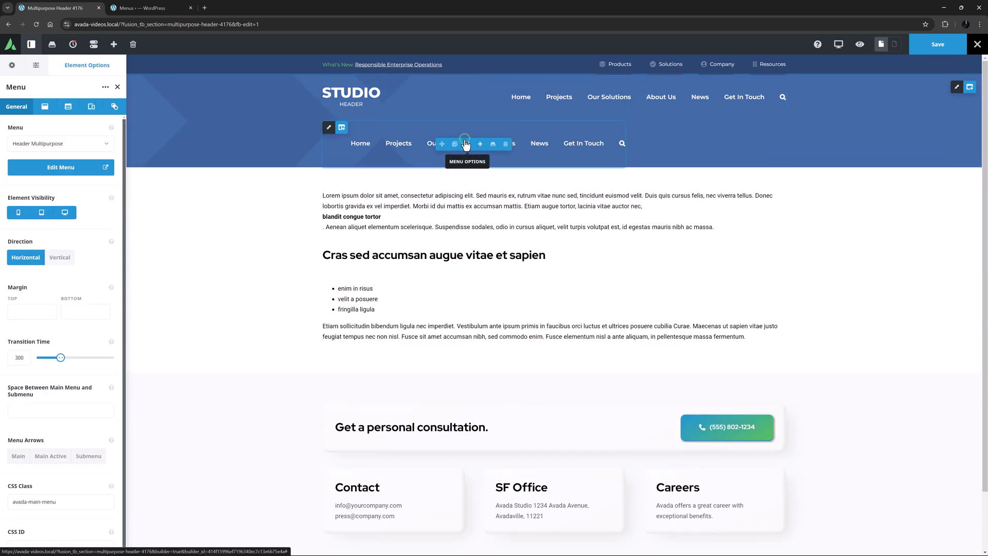
pyautogui.click(72, 144)
pyautogui.click(62, 213)
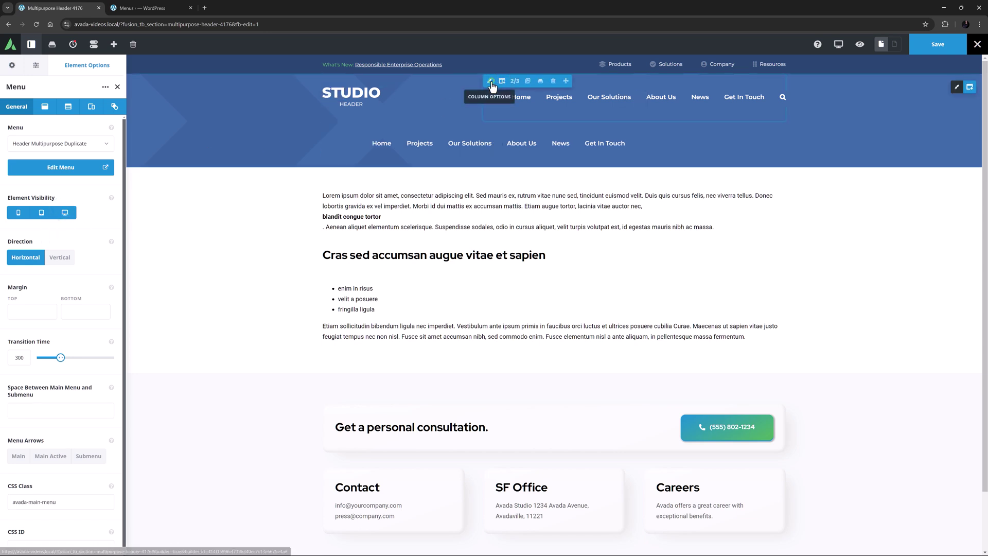
# - Limit the original menu column to desktop and the duplicate menu column to tablet and phone
pyautogui.click(491, 82)
pyautogui.click(41, 422)
pyautogui.click(18, 422)
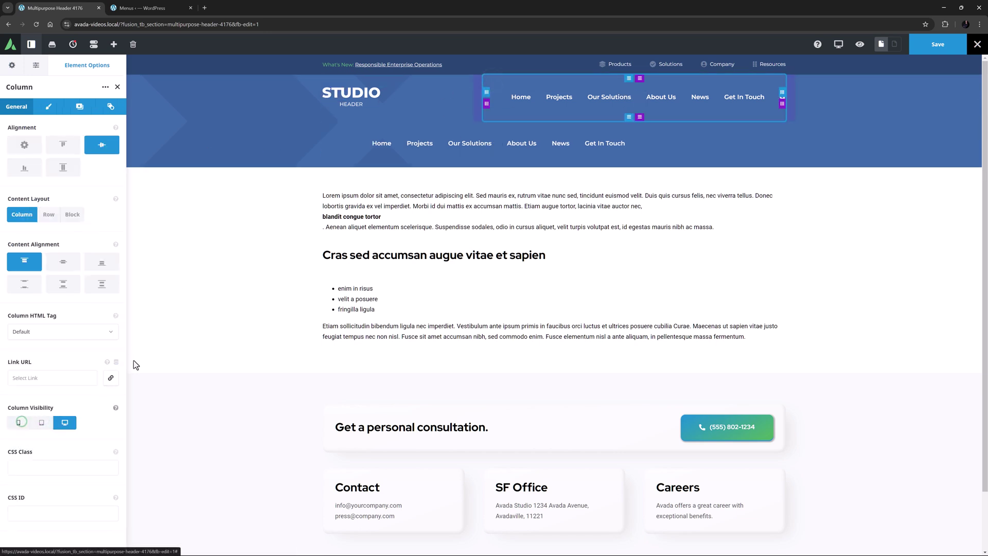
pyautogui.click(328, 127)
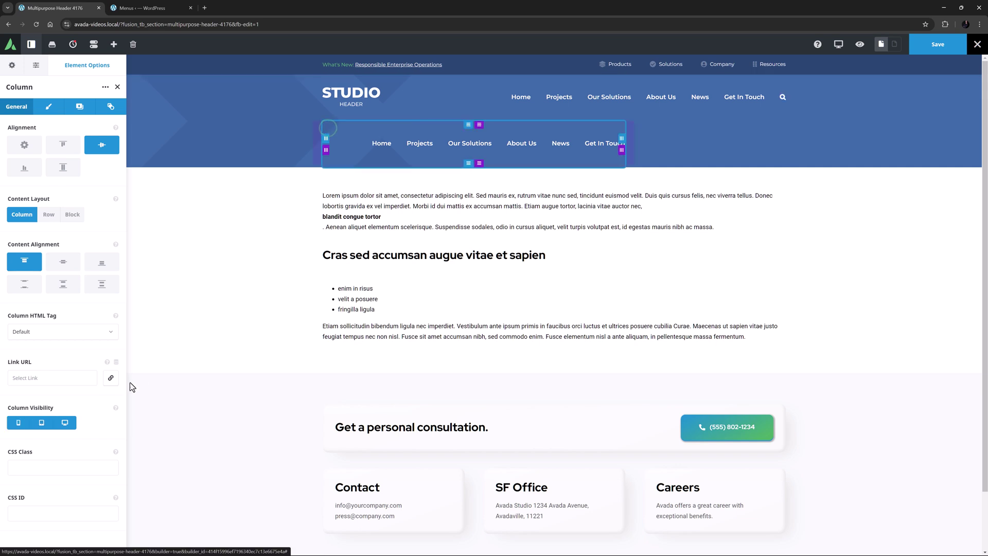
pyautogui.click(65, 422)
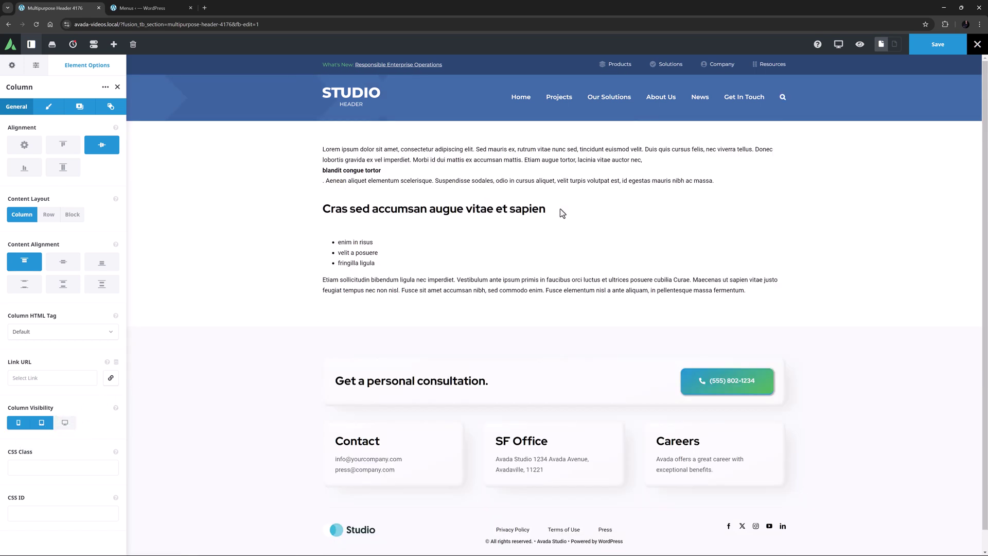
# - Preview the header, toggling the menu's search overlay and the tablet hamburger menu on and off
pyautogui.click(860, 44)
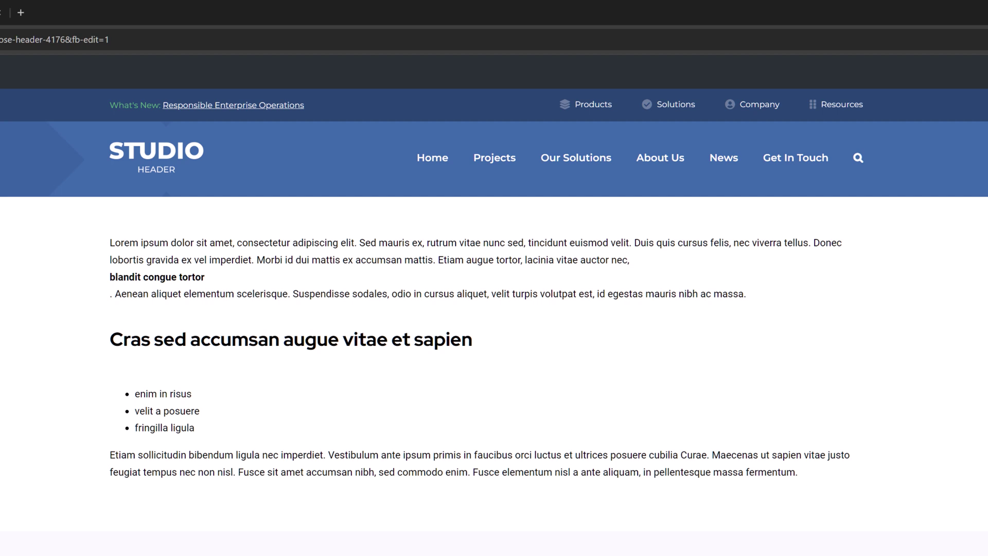
pyautogui.click(858, 160)
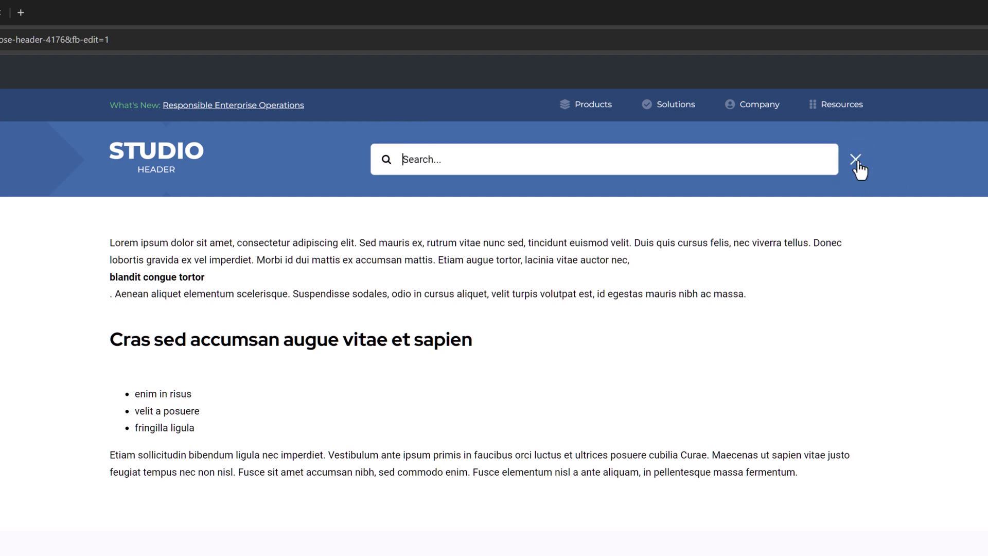
pyautogui.click(858, 162)
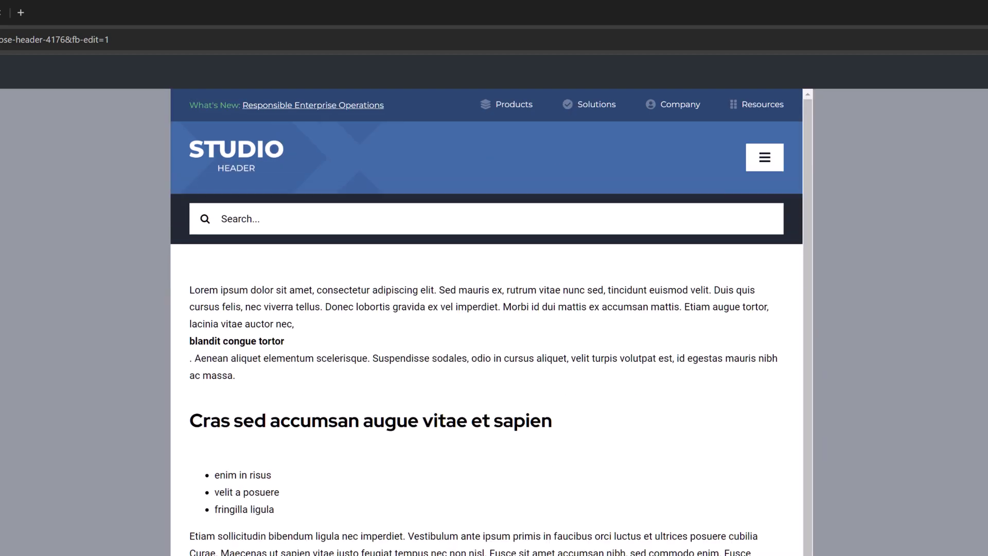
pyautogui.click(765, 160)
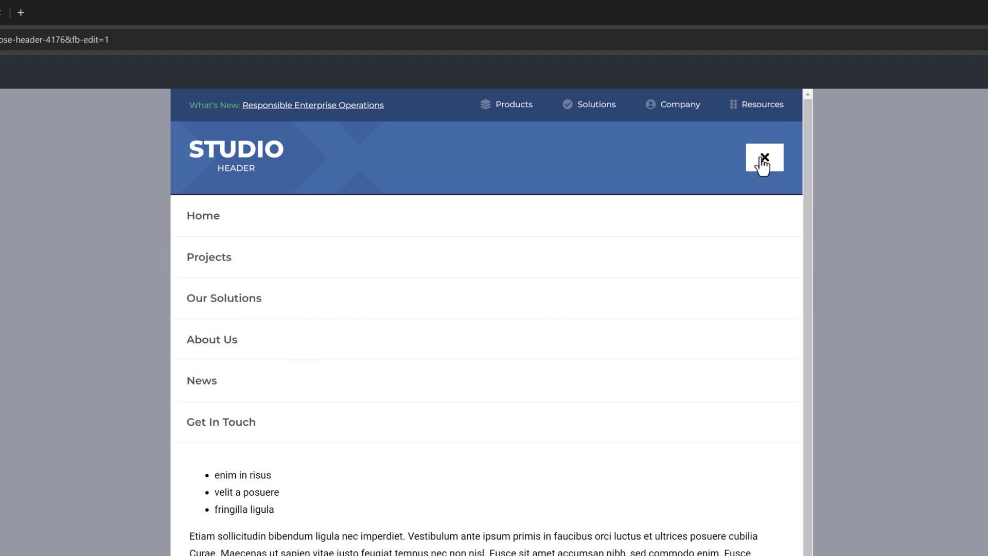
pyautogui.click(764, 159)
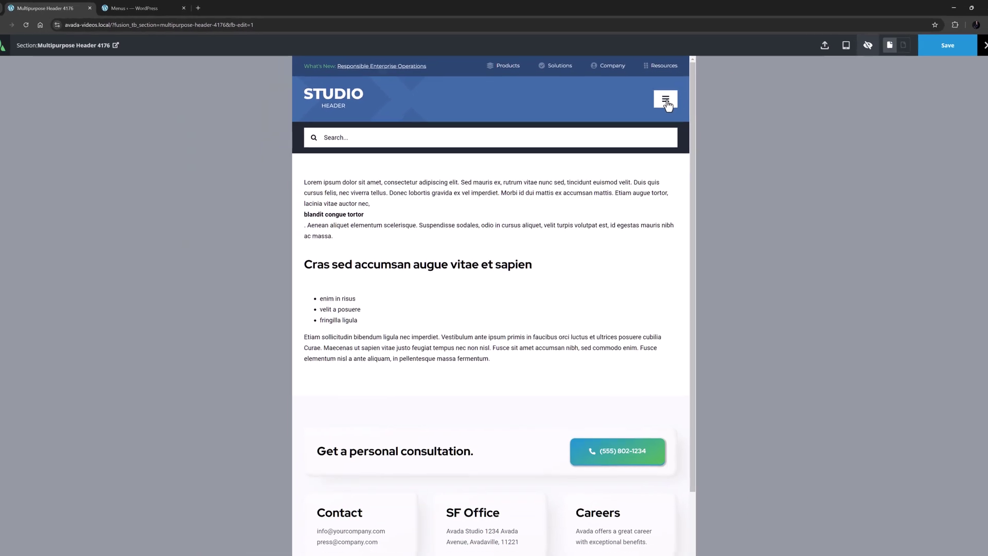
# - Switch the responsive preview from tablet to Desktop width
pyautogui.moveTo(838, 45)
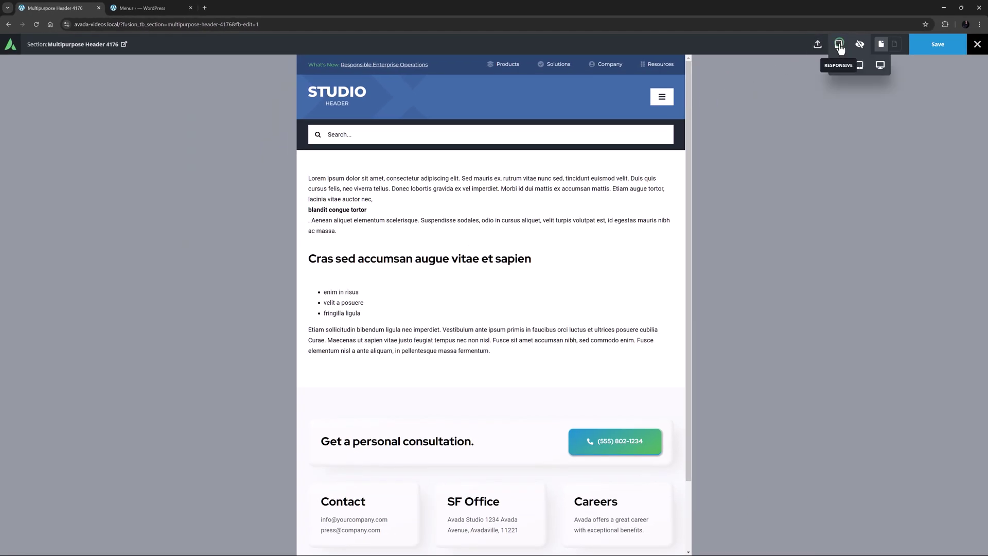
pyautogui.click(879, 65)
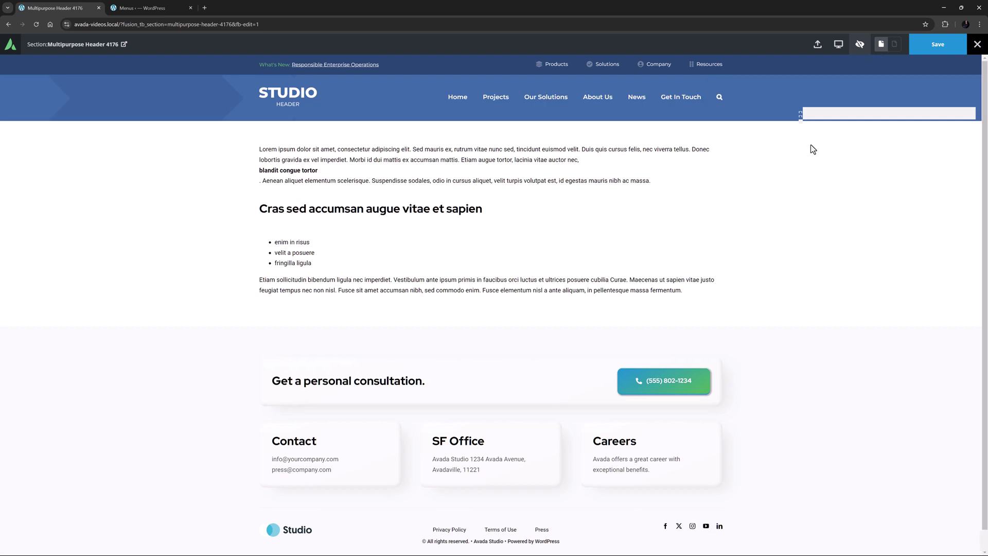